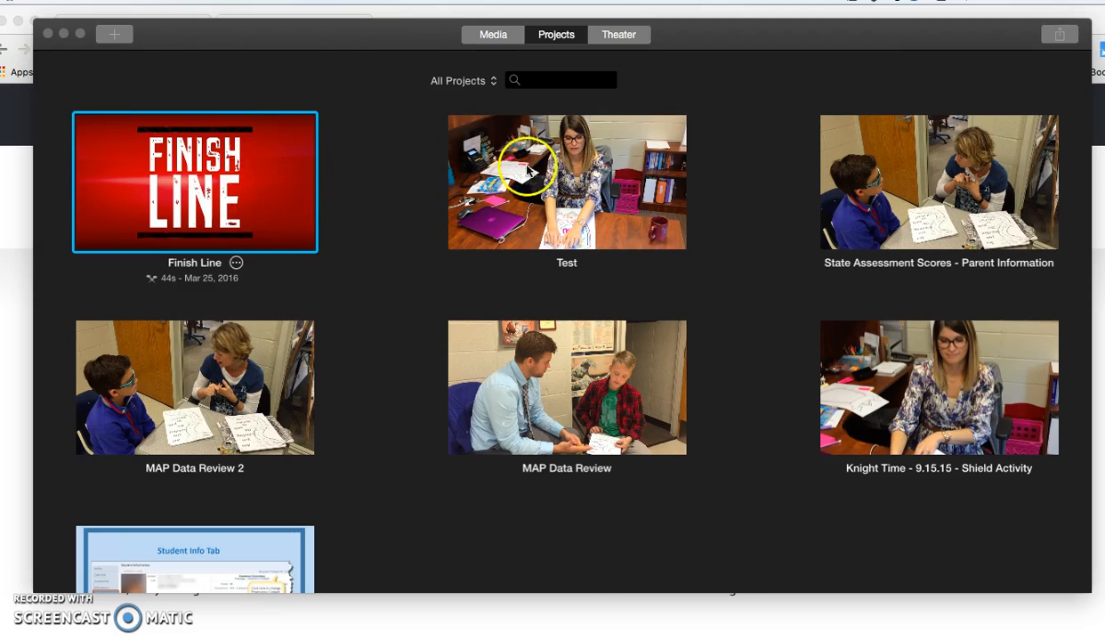
# - Open the Test project for editing
pyautogui.click(543, 182)
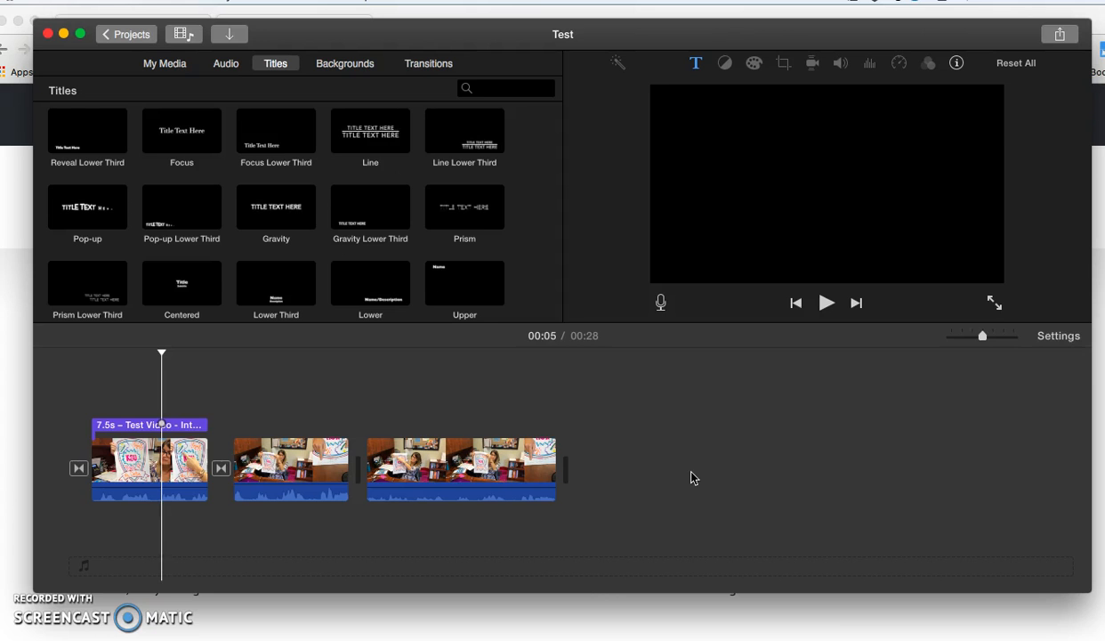
pyautogui.click(920, 539)
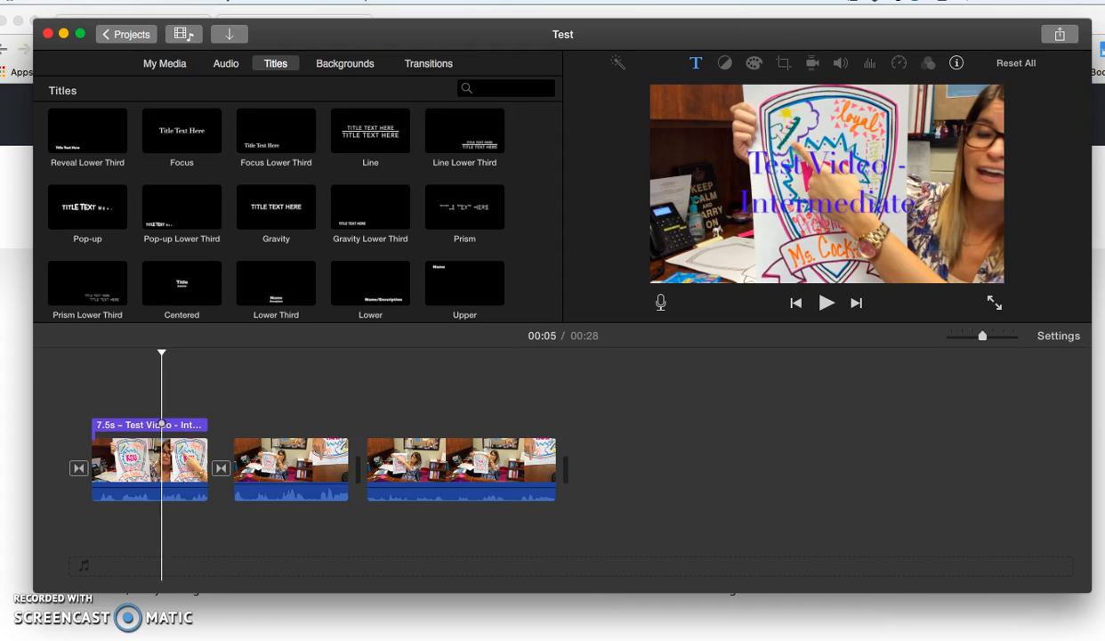
pyautogui.click(792, 463)
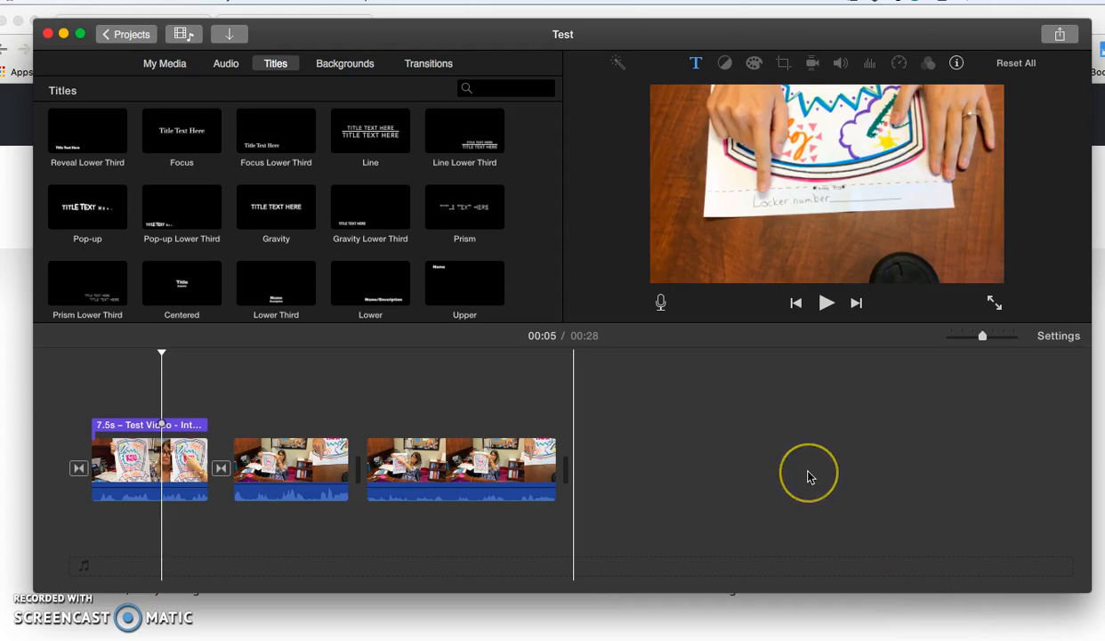
pyautogui.click(537, 288)
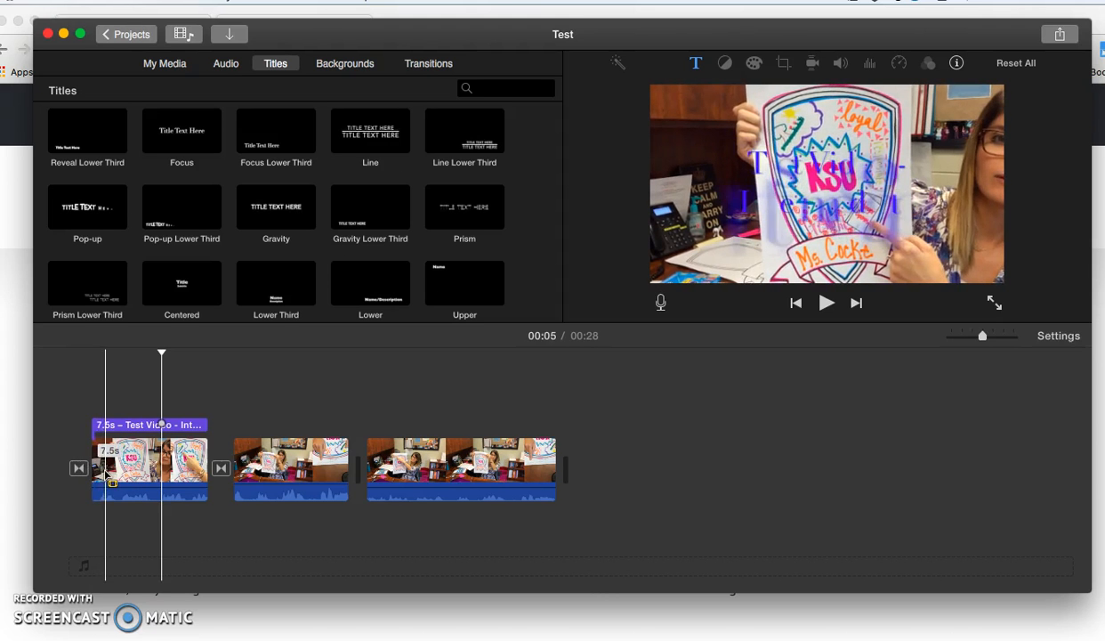
pyautogui.click(118, 458)
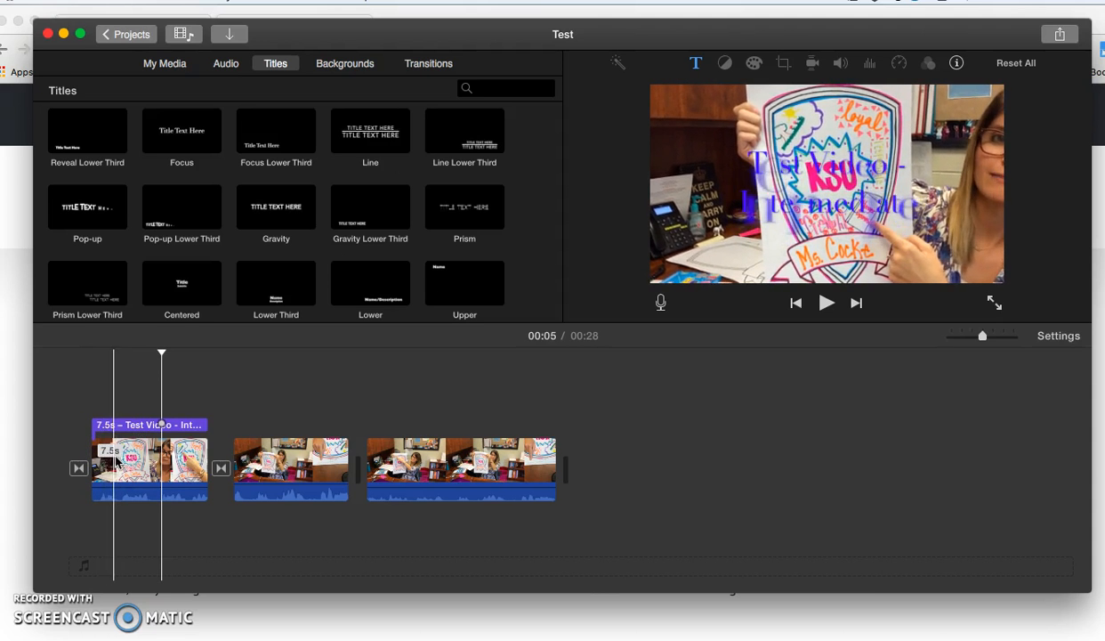
pyautogui.click(183, 473)
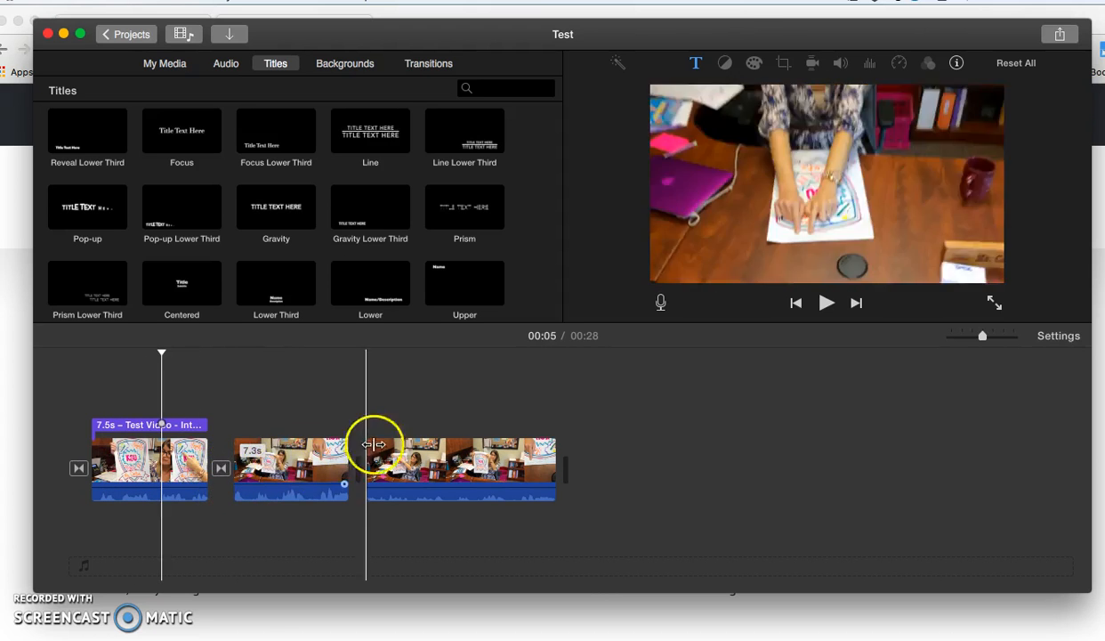
pyautogui.moveTo(433, 489); pyautogui.dragTo(433, 484)
pyautogui.keyDown('alt'); pyautogui.click(408, 486); pyautogui.keyUp('alt')
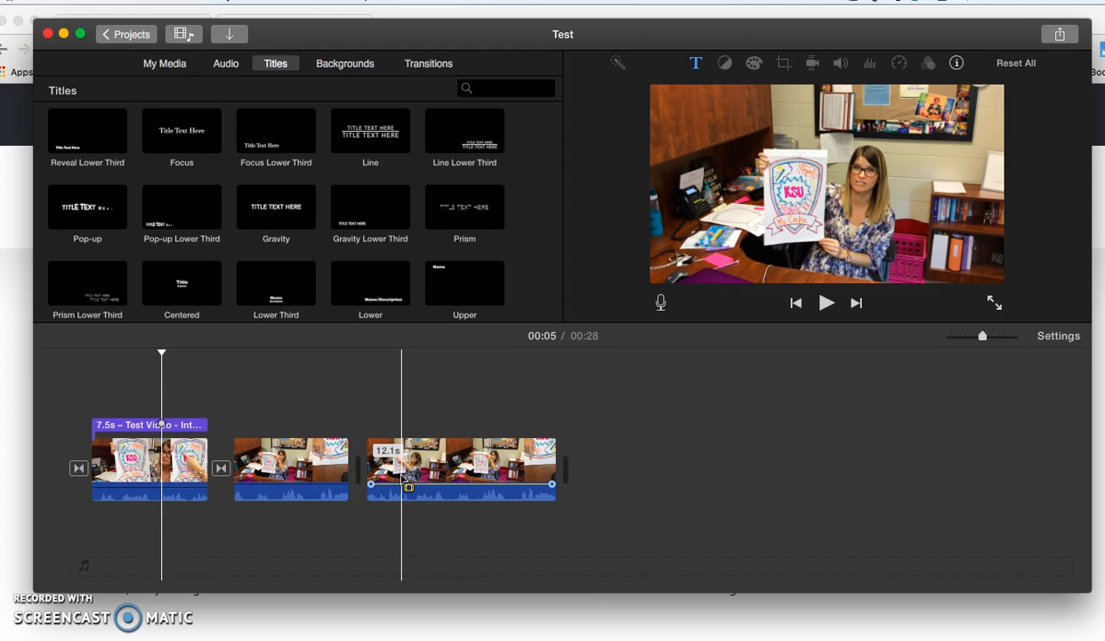
pyautogui.moveTo(409, 487); pyautogui.dragTo(441, 477)
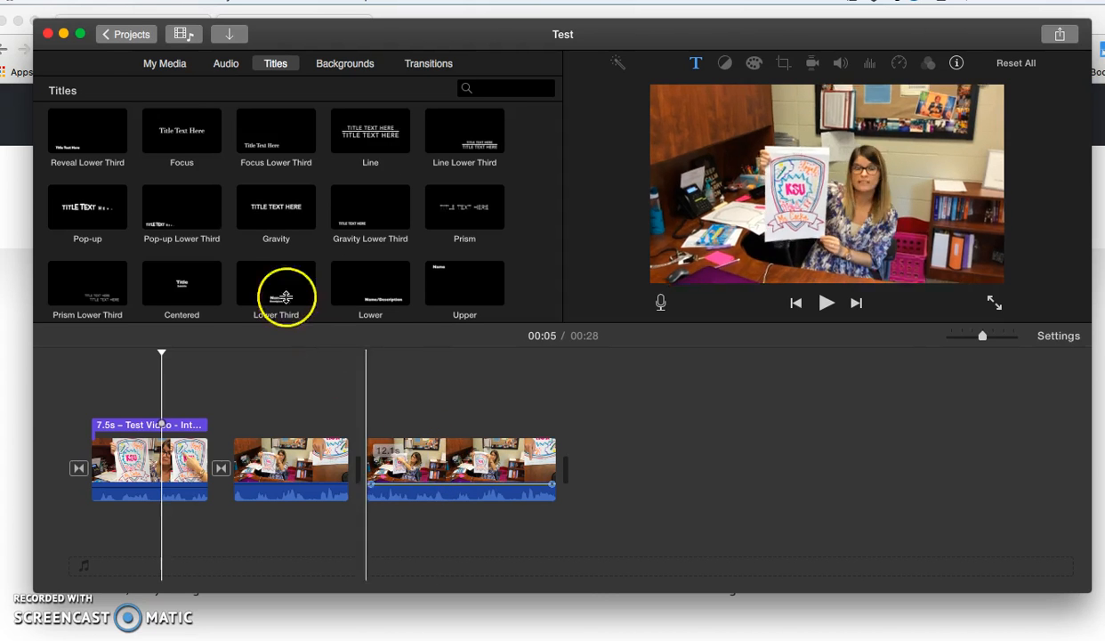
# - Import the image IMG_3646.JPG from the Desktop into the 7-27-15 event of the media library
pyautogui.click(158, 65)
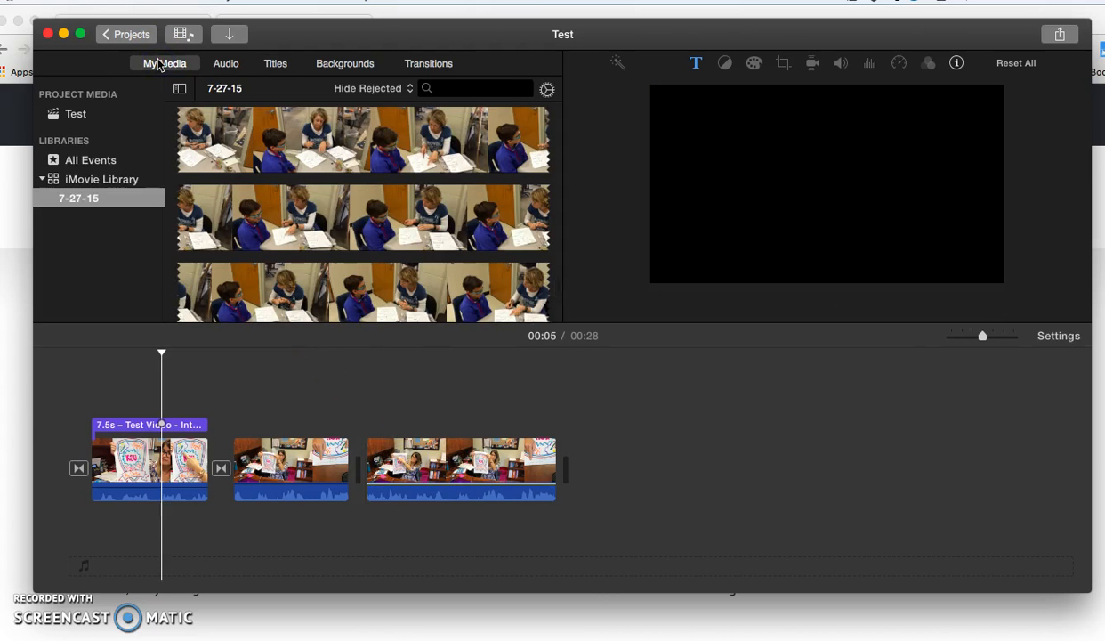
pyautogui.click(252, 210)
pyautogui.scroll(5, 253, 214)
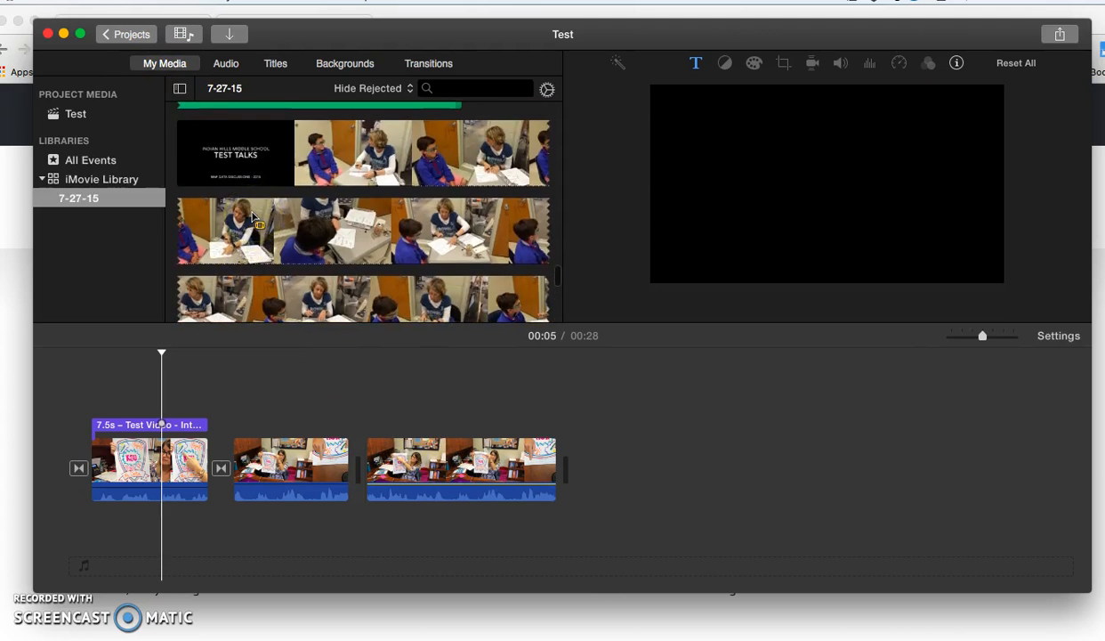
pyautogui.click(89, 1)
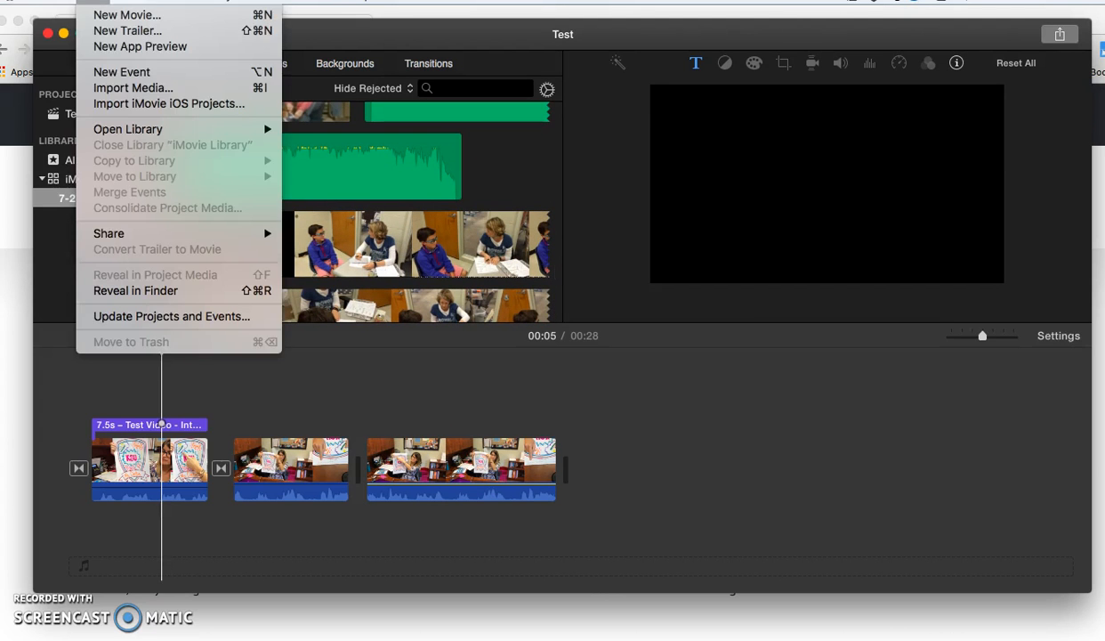
pyautogui.click(134, 87)
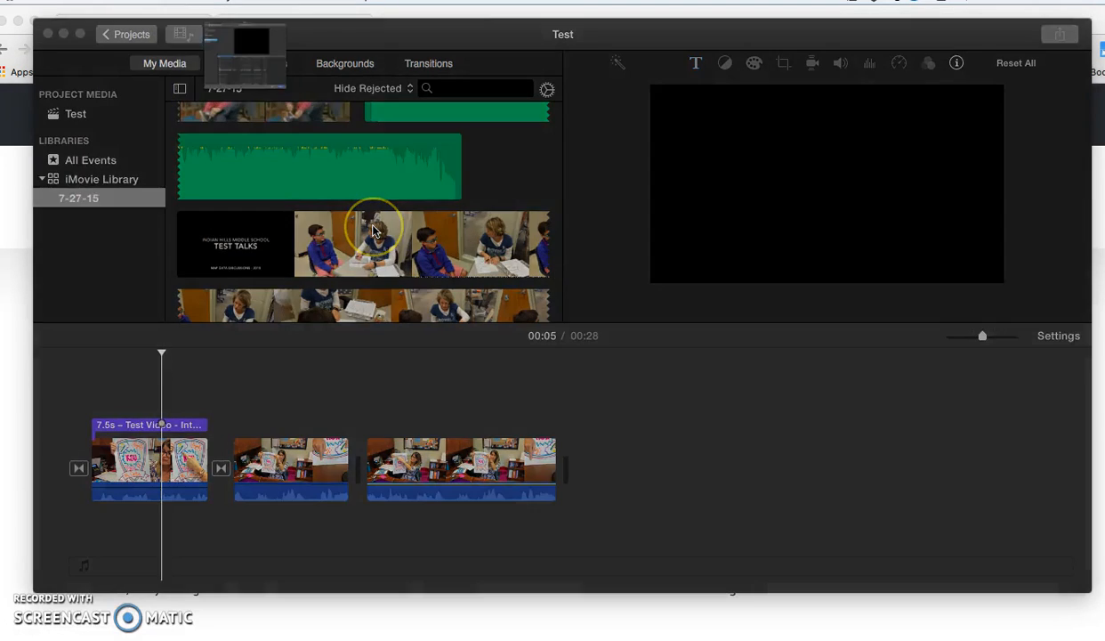
pyautogui.scroll(-3, 356, 490)
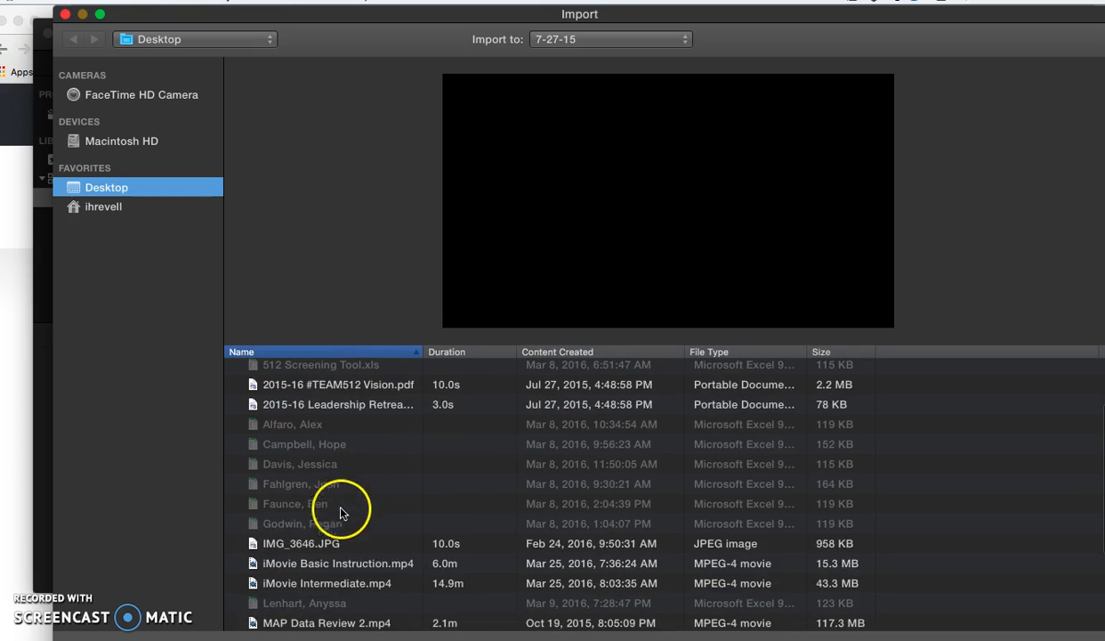
pyautogui.click(316, 543)
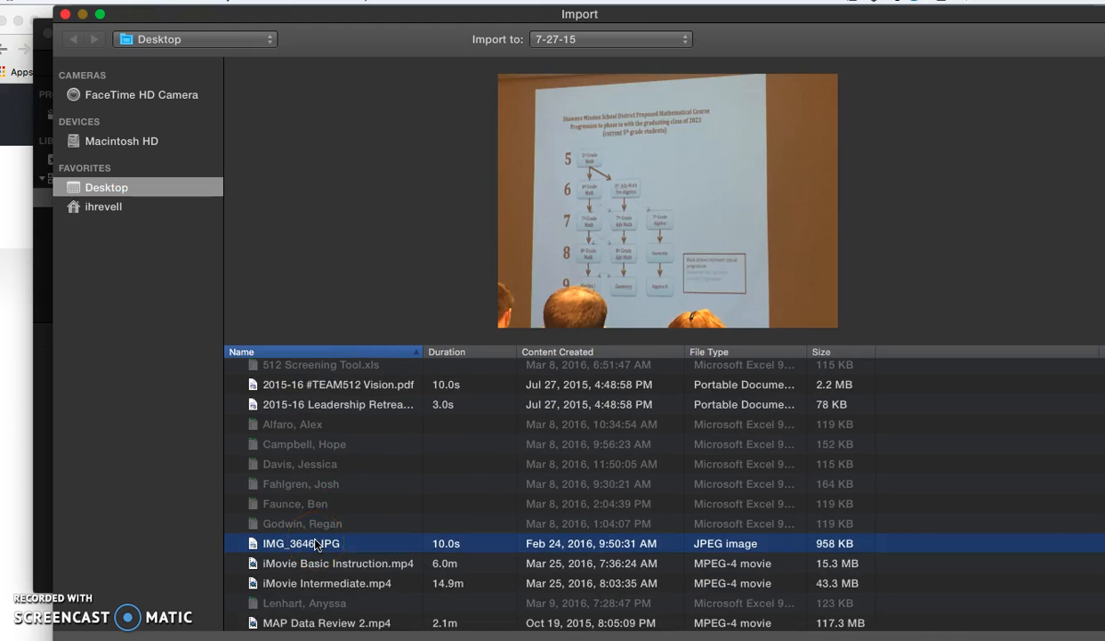
pyautogui.moveTo(591, 239)
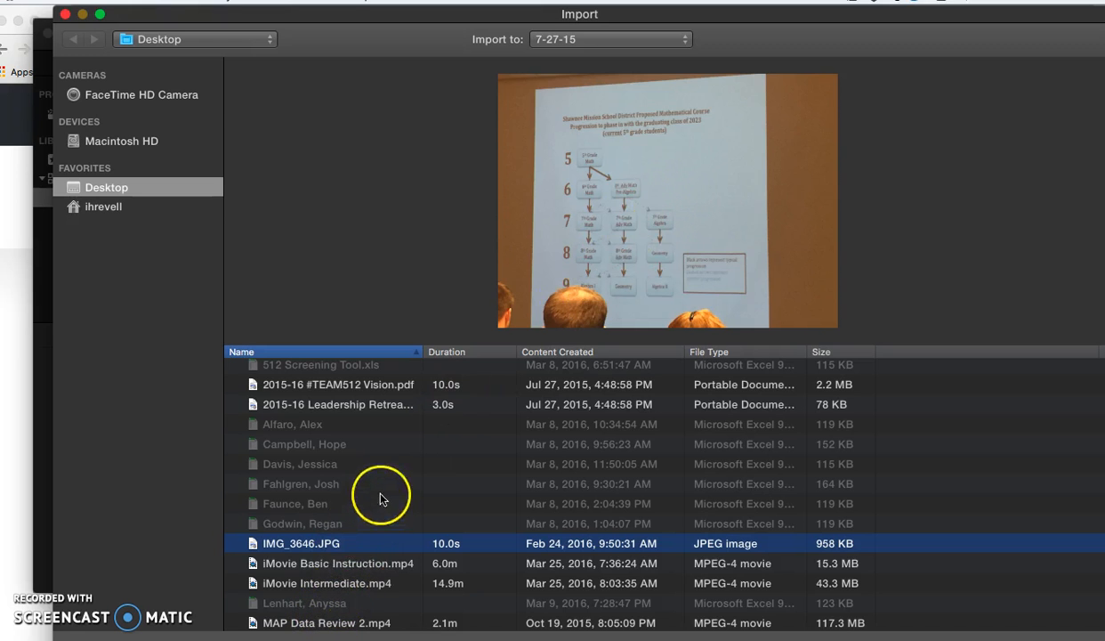
pyautogui.scroll(-3, 380, 498)
pyautogui.scroll(-4, 348, 482)
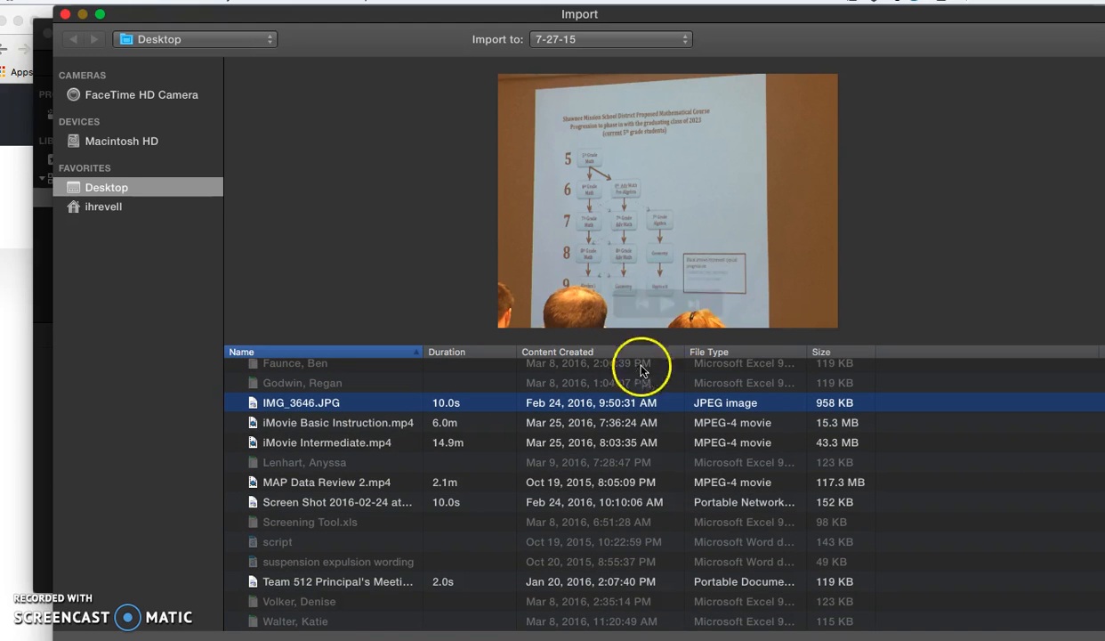
pyautogui.click(1037, 640)
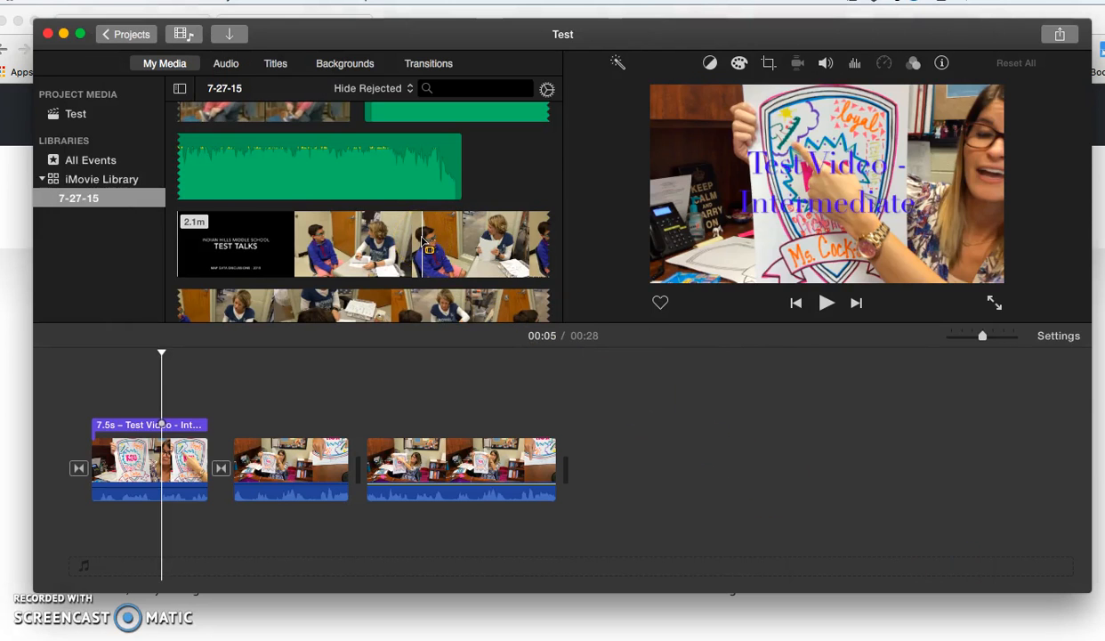
# - Place the imported photo from the 7-27-15 event as a 4.0 s cutaway above the third clip in the timeline
pyautogui.scroll(-5, 281, 246)
pyautogui.scroll(-1, 282, 247)
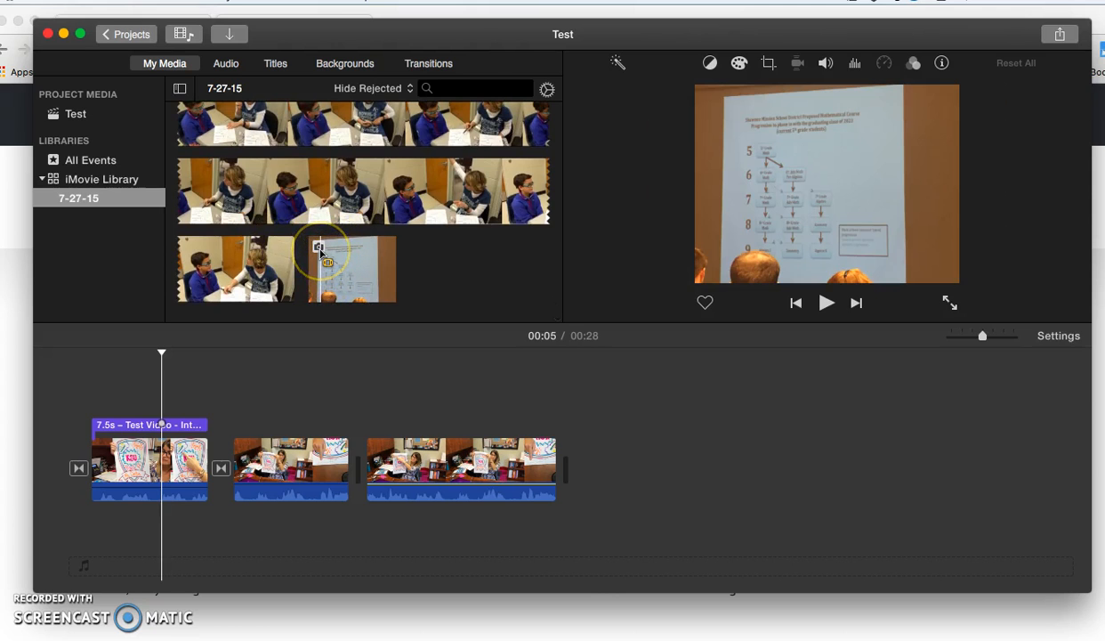
pyautogui.click(325, 254)
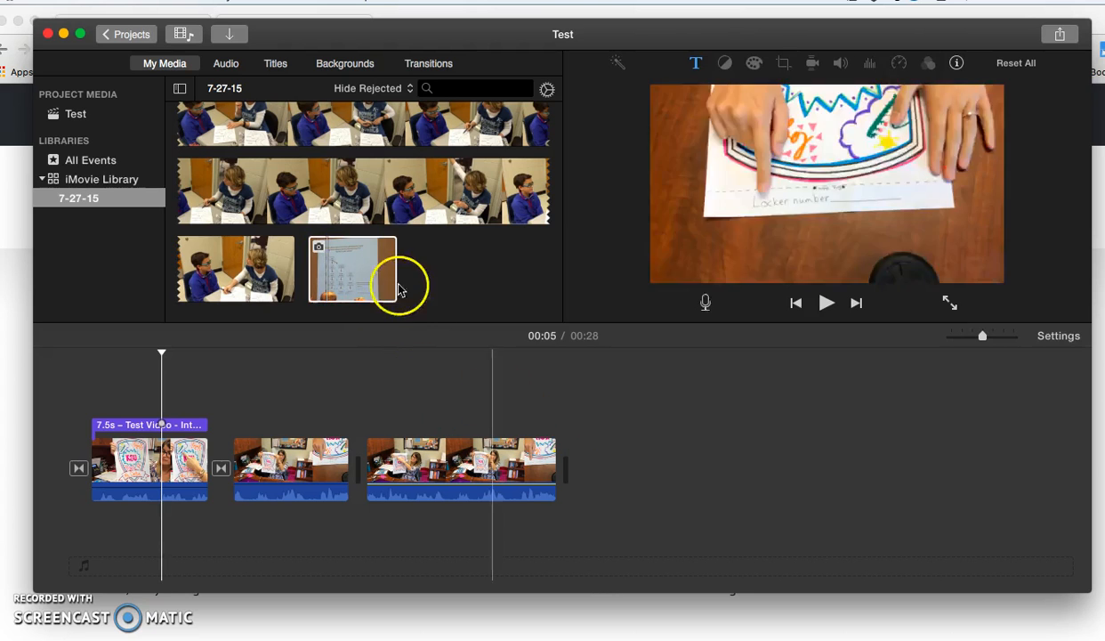
pyautogui.moveTo(400, 284); pyautogui.dragTo(588, 466)
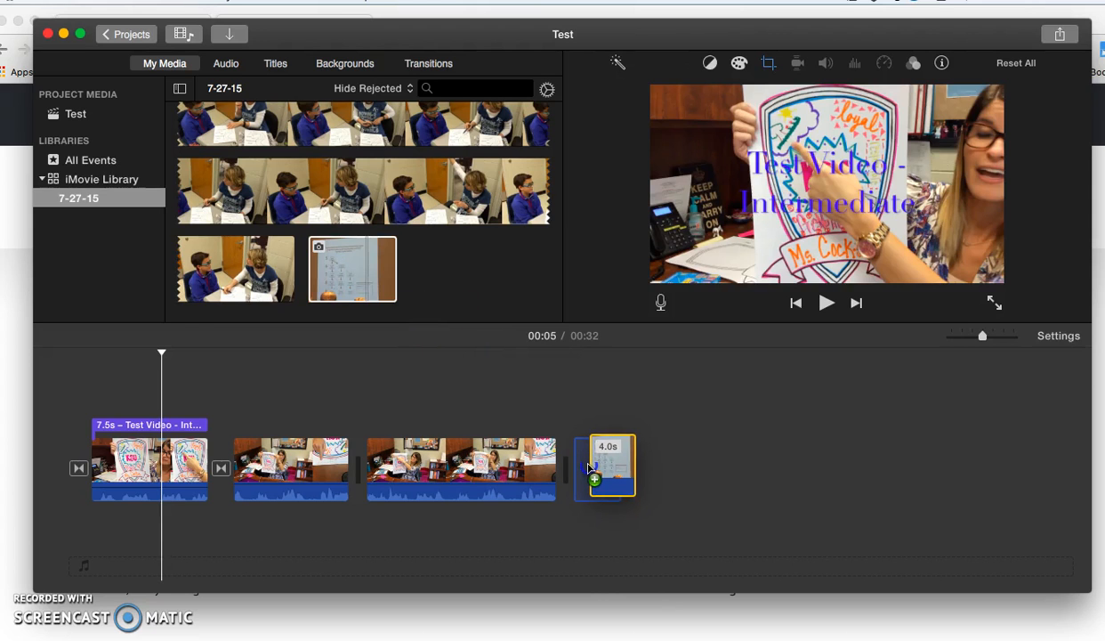
pyautogui.moveTo(588, 466)
pyautogui.mouseDown()
pyautogui.moveTo(487, 410)
pyautogui.moveTo(411, 405)
pyautogui.mouseUp()
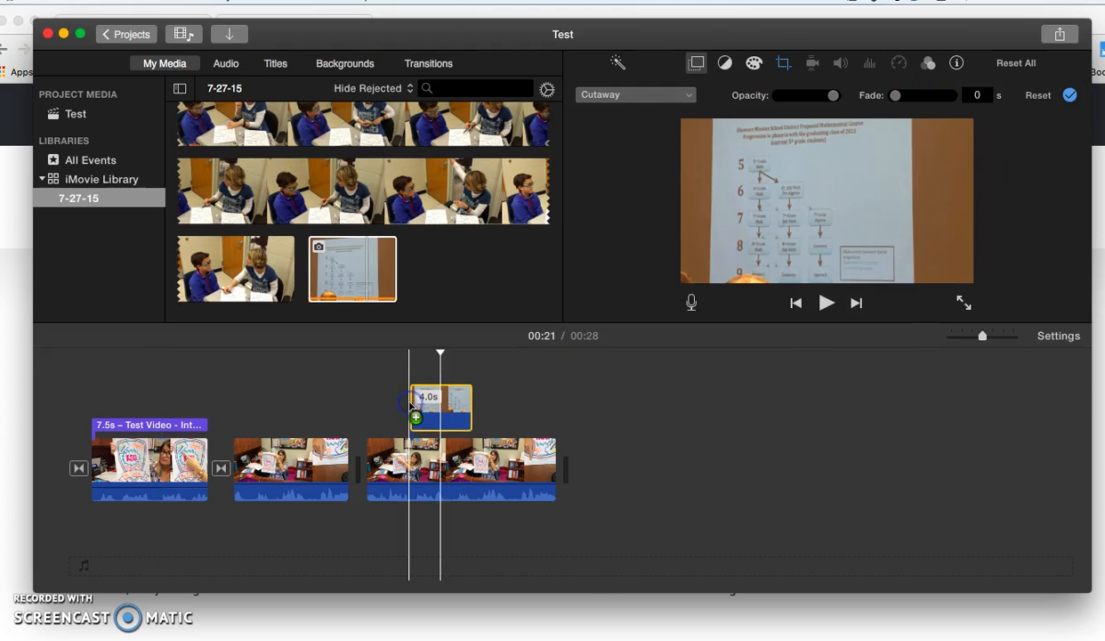
pyautogui.click(413, 442)
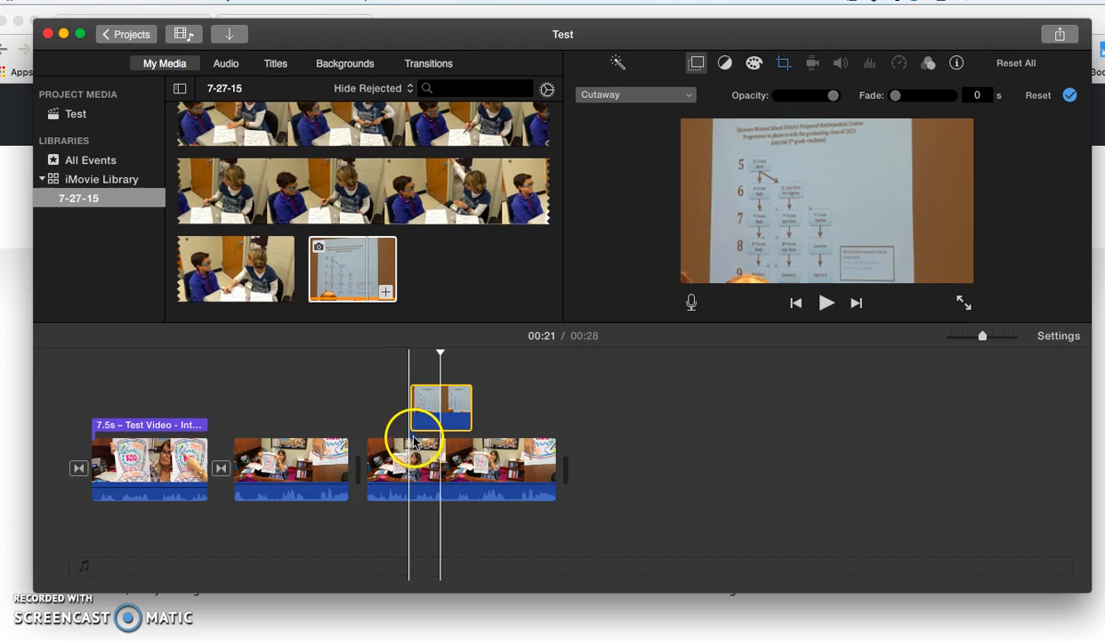
# - Extend the photo cutaway at both ends to about 5.9 s and play that section of the movie
pyautogui.moveTo(411, 419); pyautogui.dragTo(410, 427)
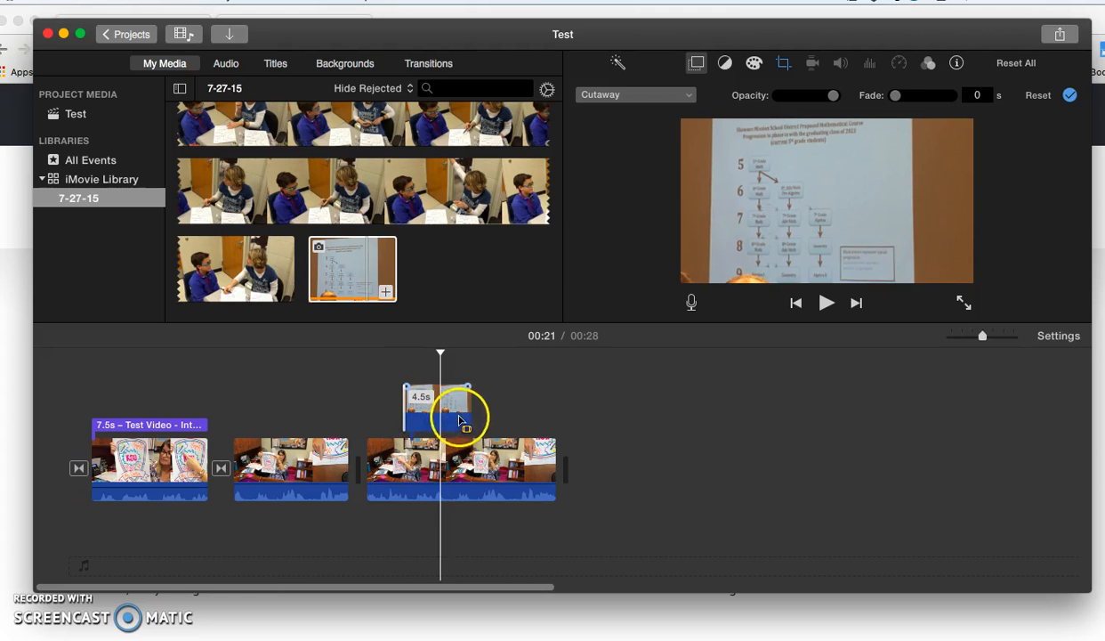
pyautogui.moveTo(472, 412)
pyautogui.mouseDown()
pyautogui.moveTo(489, 412)
pyautogui.moveTo(477, 412)
pyautogui.mouseUp()
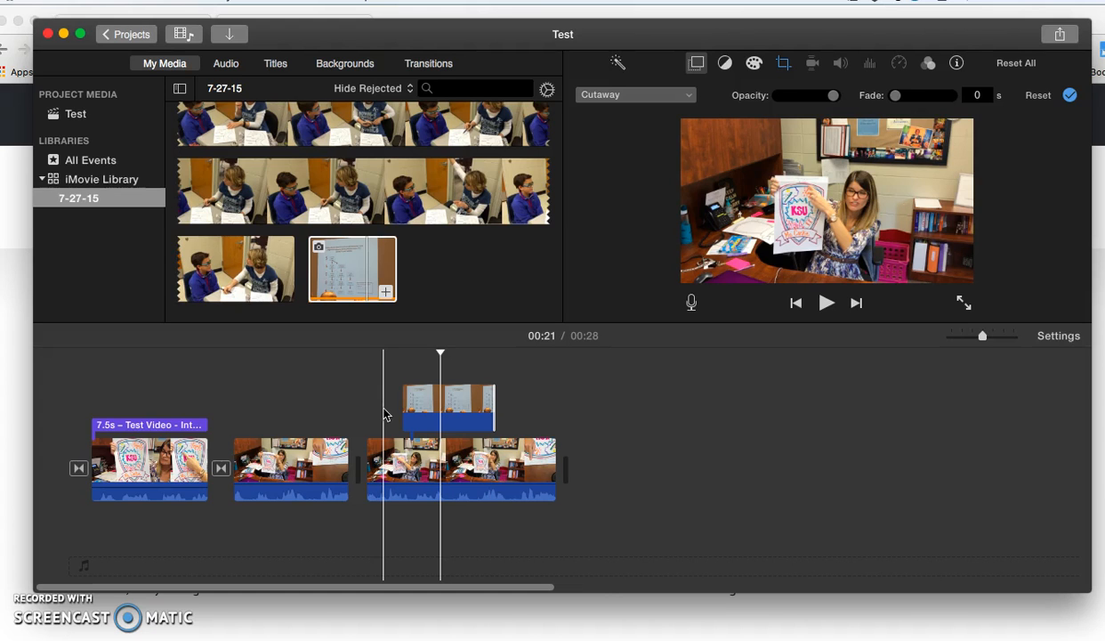
pyautogui.press('space')
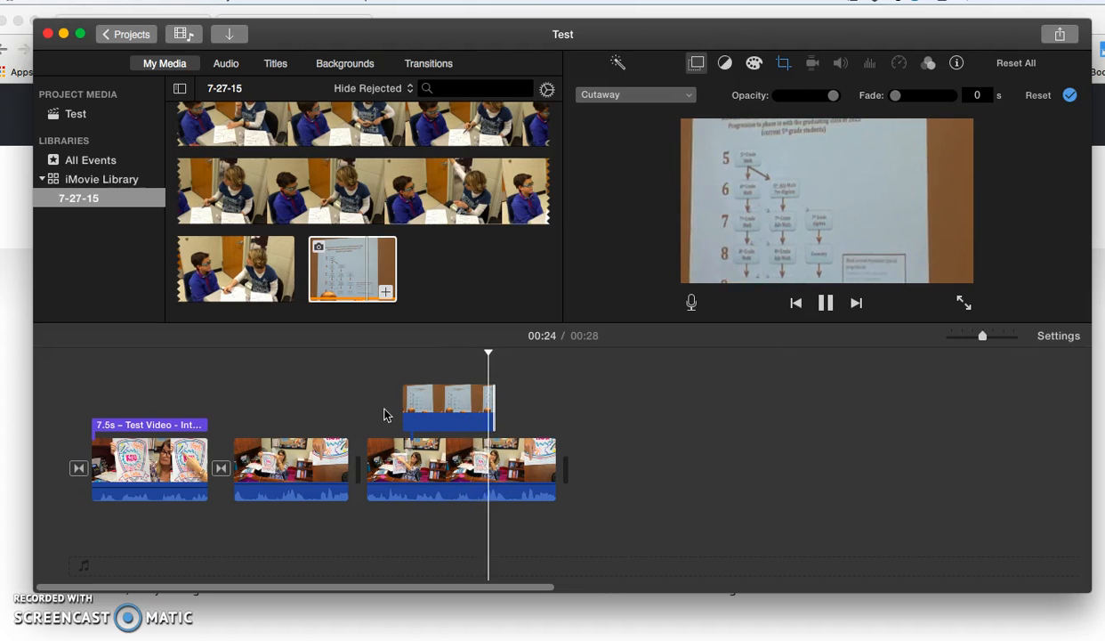
pyautogui.press('space')
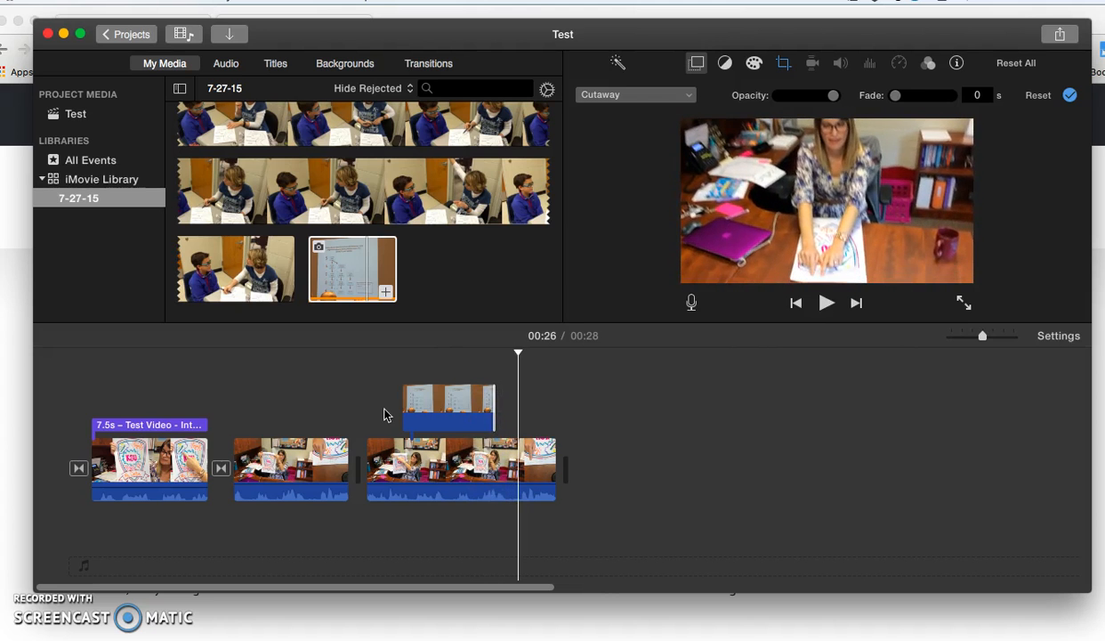
pyautogui.click(424, 412)
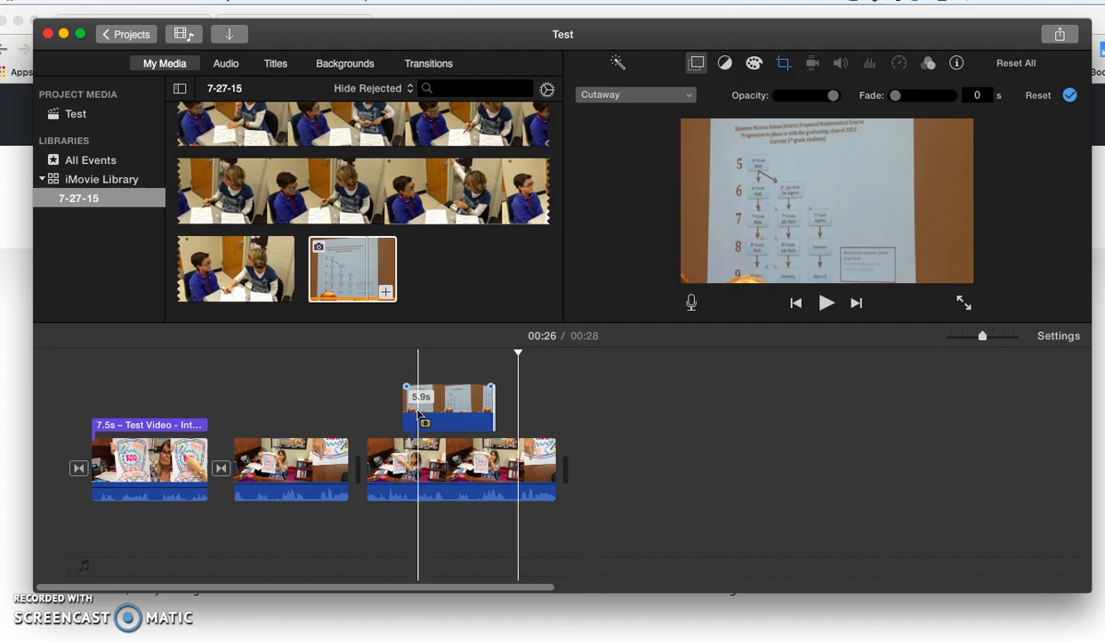
pyautogui.click(397, 417)
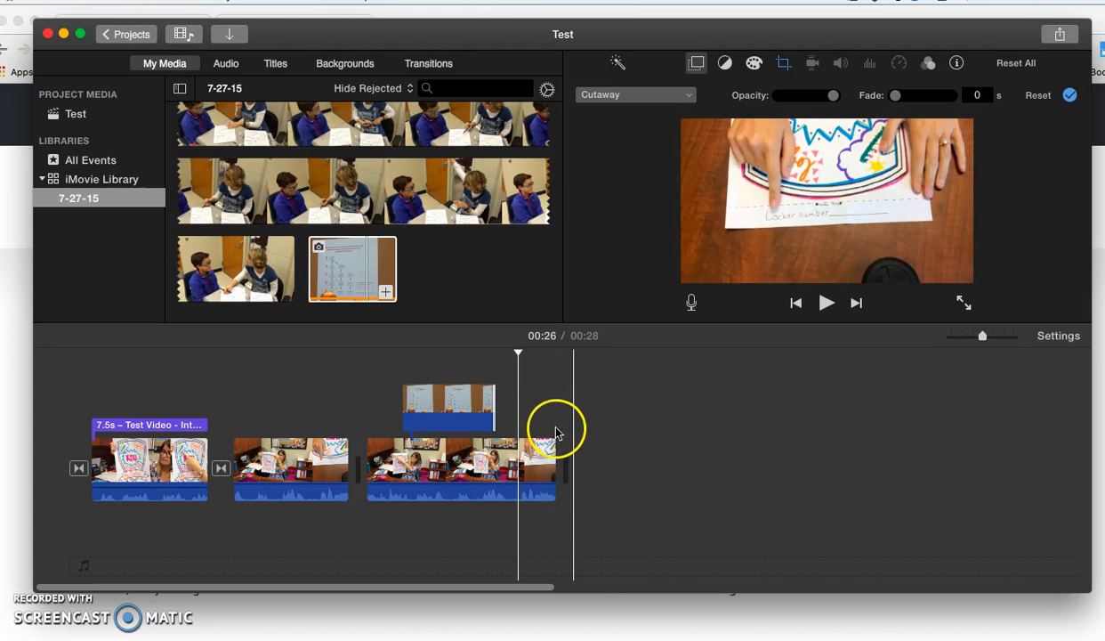
# - Color-correct the second clip with the playhead at 00:13, adjusting its color temperature and saturation and slightly raising its brightness
pyautogui.click(330, 465)
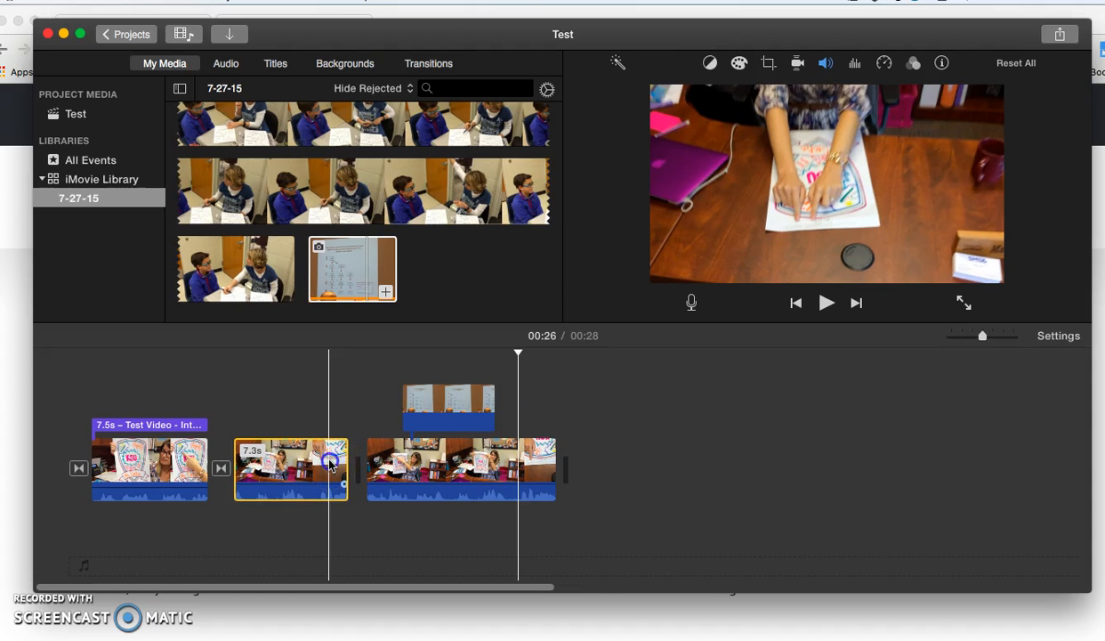
pyautogui.click(308, 461)
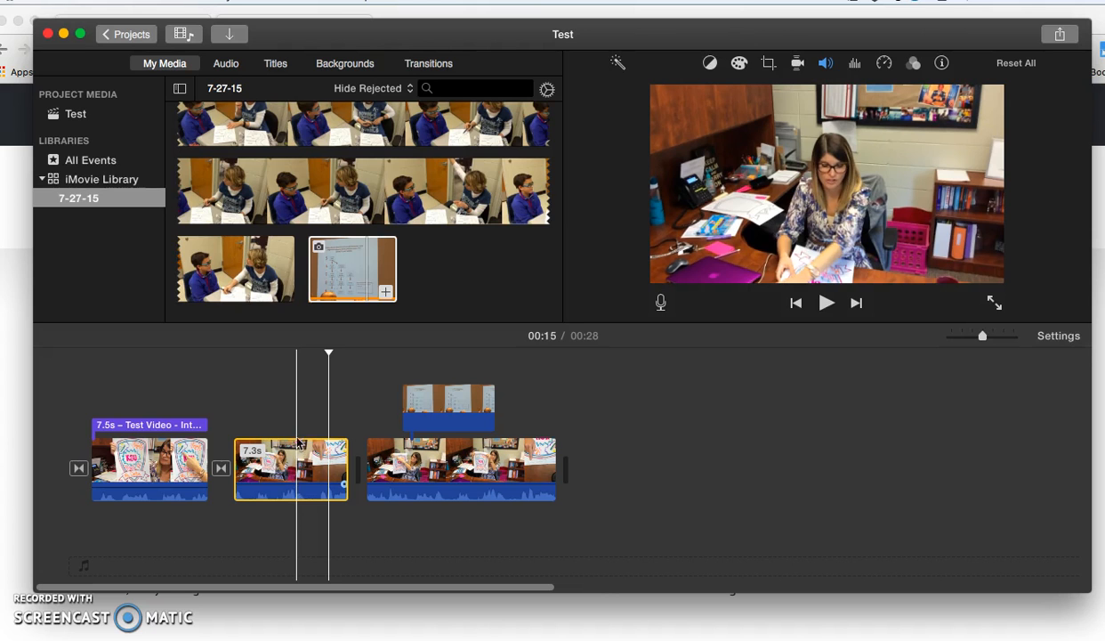
pyautogui.click(291, 390)
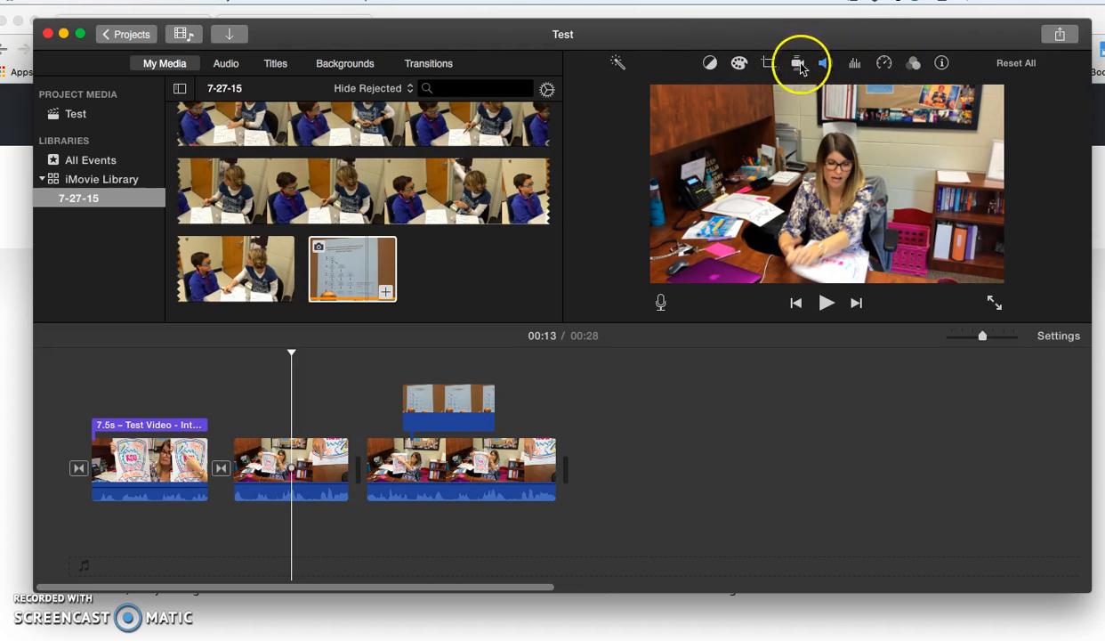
pyautogui.click(739, 63)
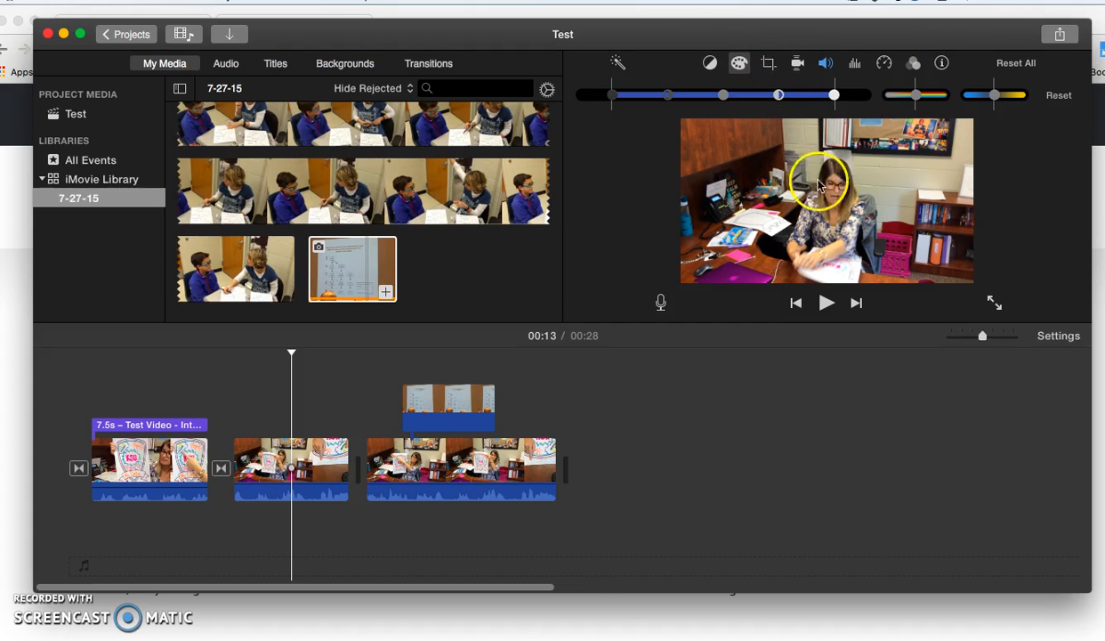
pyautogui.moveTo(1008, 99); pyautogui.dragTo(985, 99)
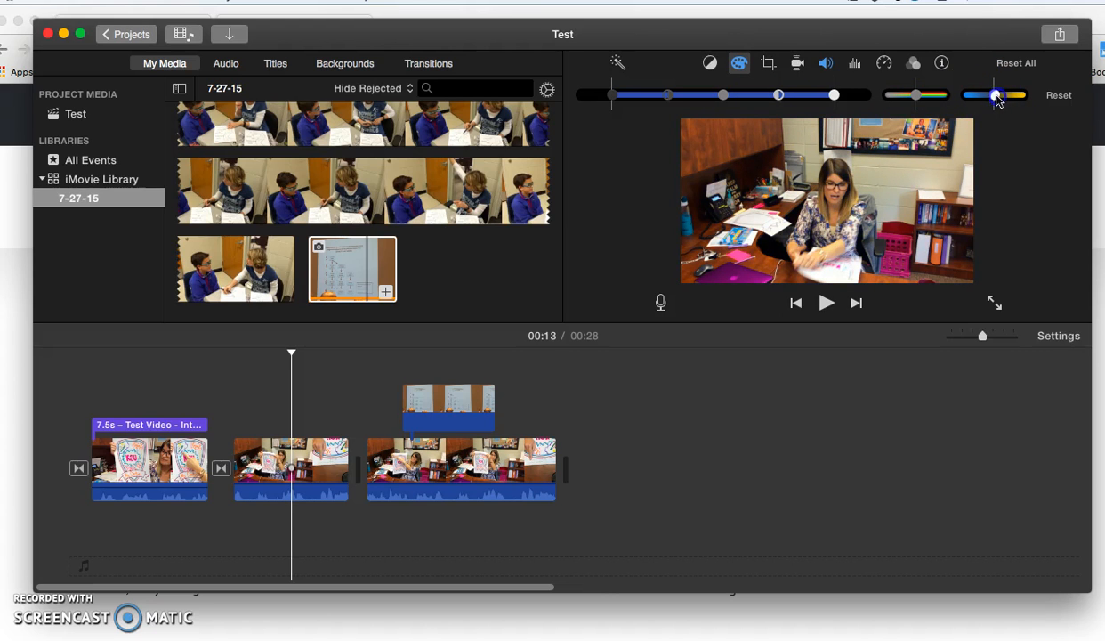
pyautogui.moveTo(932, 98); pyautogui.dragTo(925, 97)
pyautogui.moveTo(719, 98); pyautogui.dragTo(746, 105)
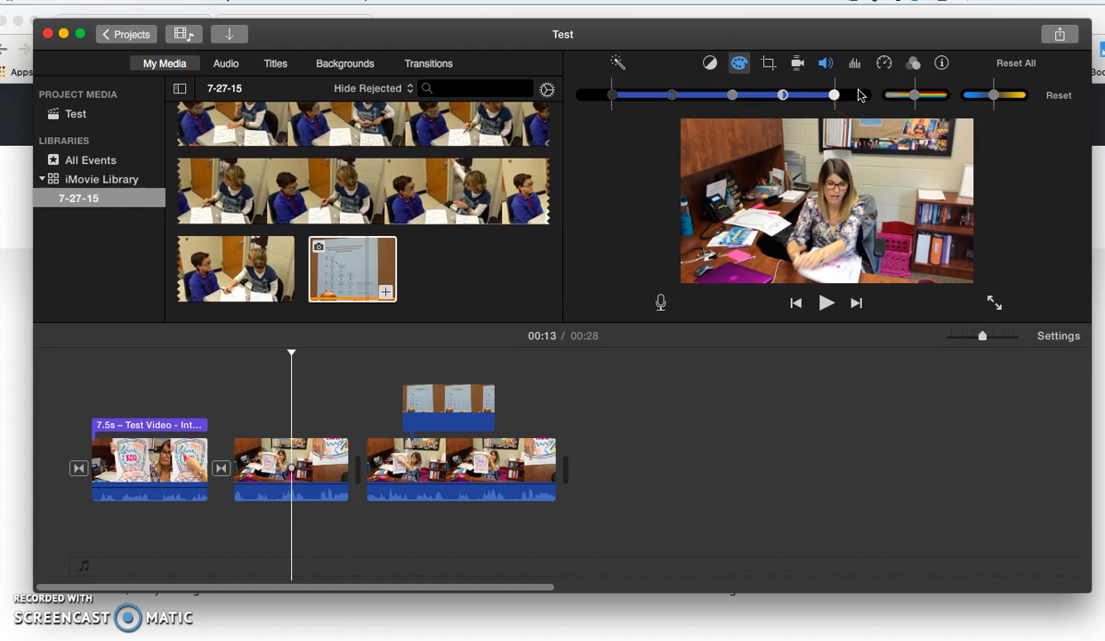
# - Crop the second timeline clip with Crop to Fill, tightening the frame around the woman at the desk
pyautogui.click(769, 64)
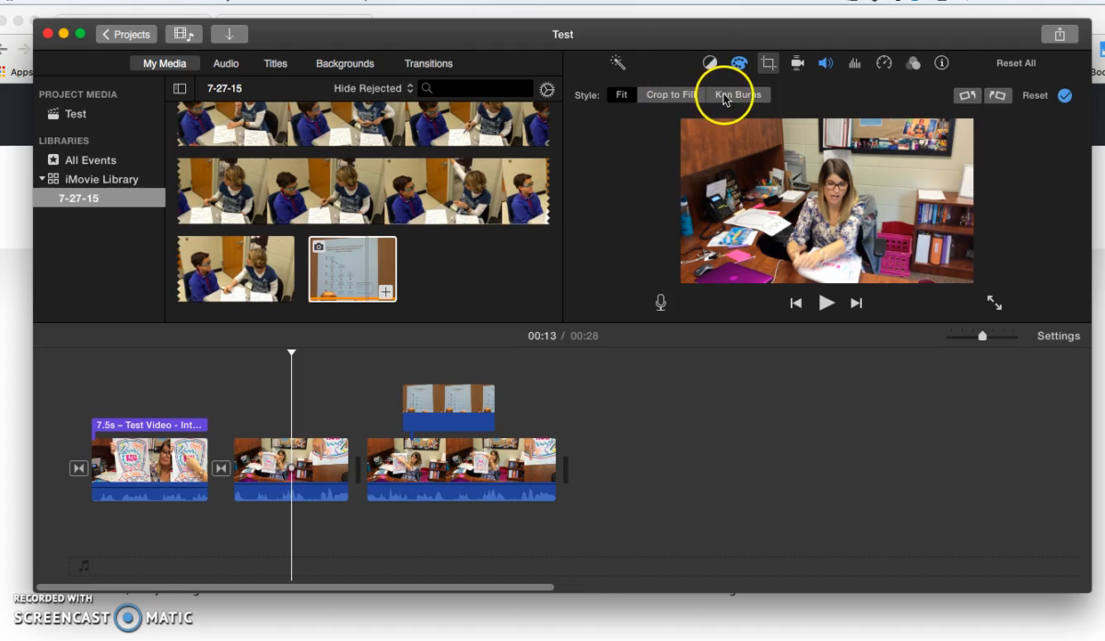
pyautogui.click(717, 160)
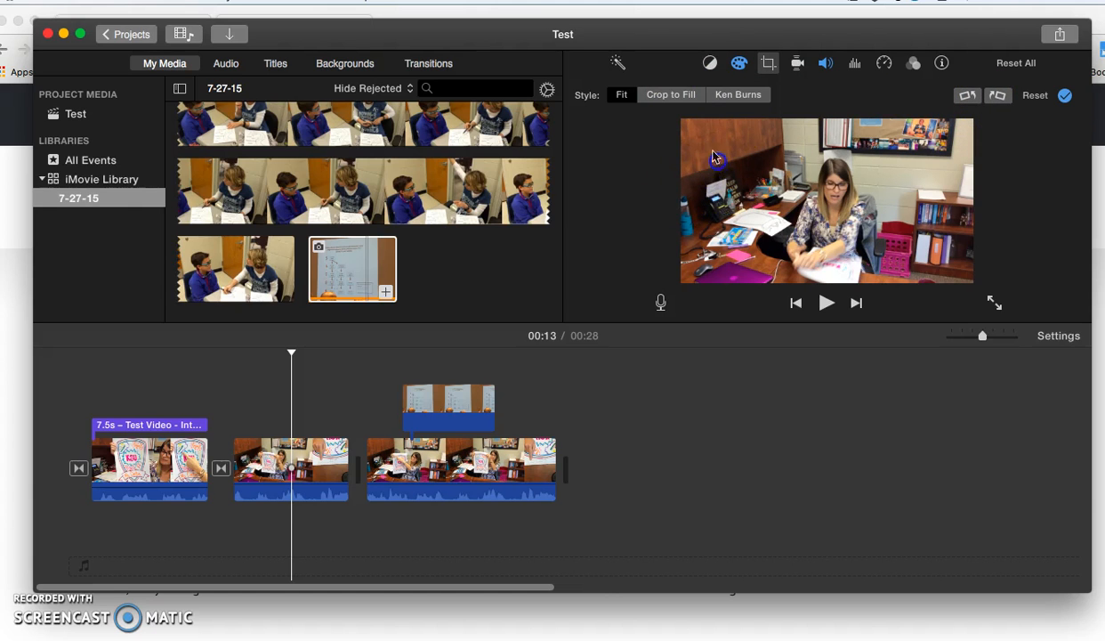
pyautogui.click(676, 97)
pyautogui.moveTo(681, 122); pyautogui.dragTo(723, 137)
pyautogui.click(763, 222)
pyautogui.moveTo(763, 222); pyautogui.dragTo(763, 218)
pyautogui.press('Return')
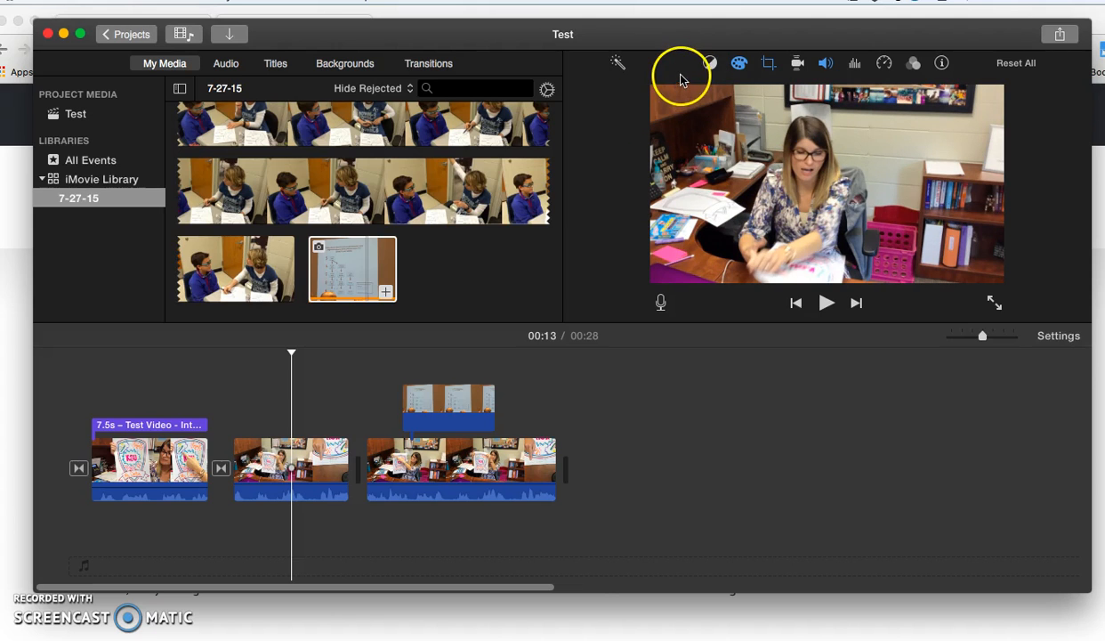
# - Turn on shaky-video stabilization for the second clip and set its volume to 86%
pyautogui.click(797, 63)
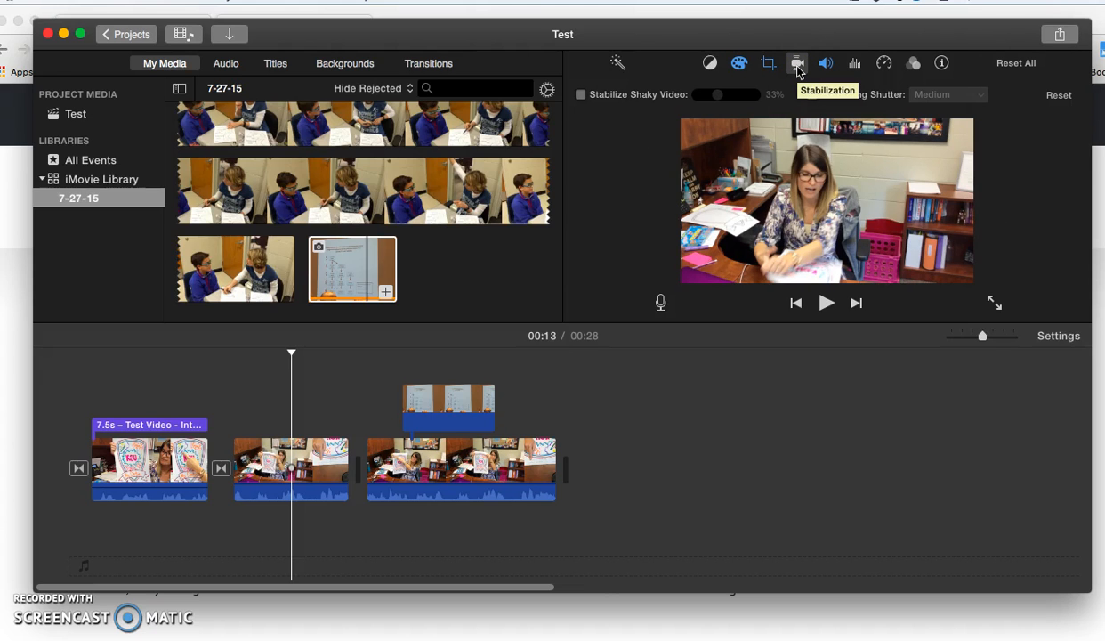
pyautogui.click(581, 96)
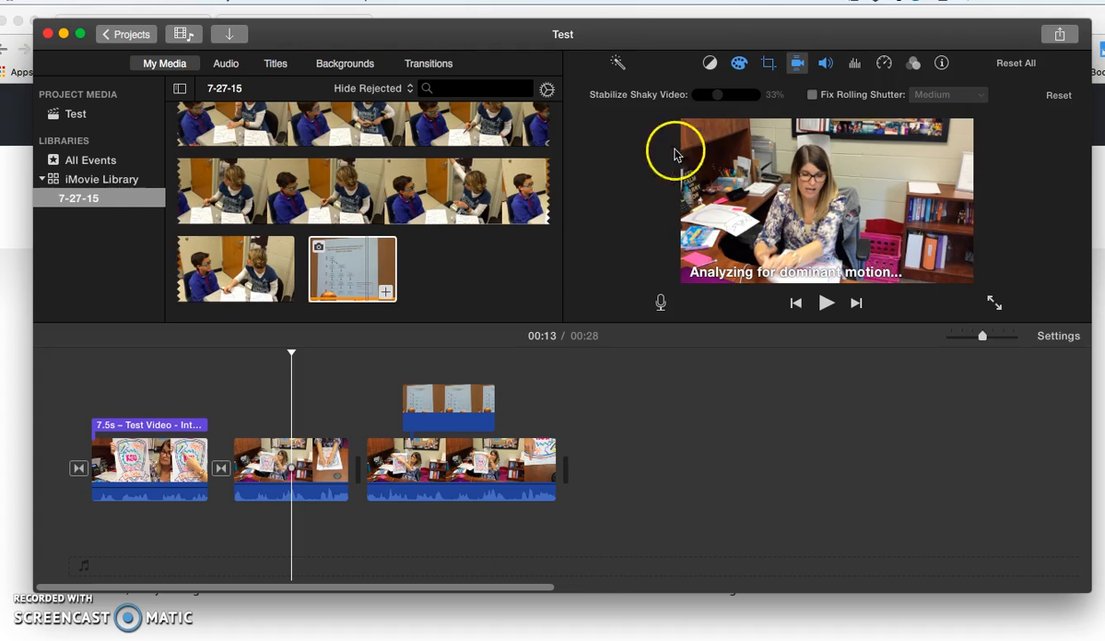
pyautogui.click(822, 68)
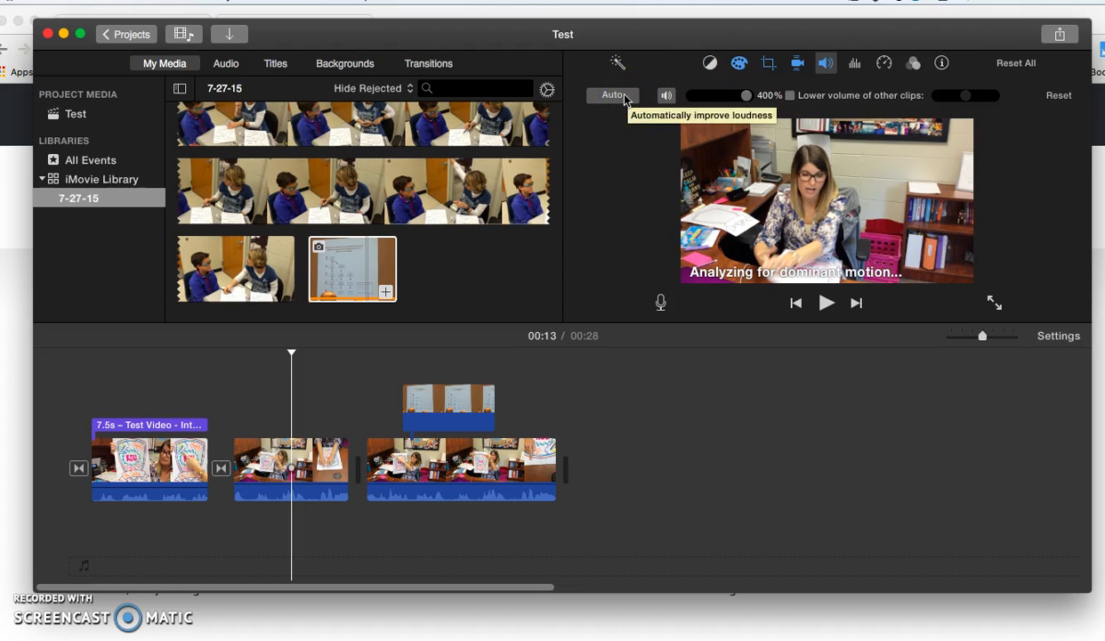
pyautogui.moveTo(746, 96); pyautogui.dragTo(731, 101)
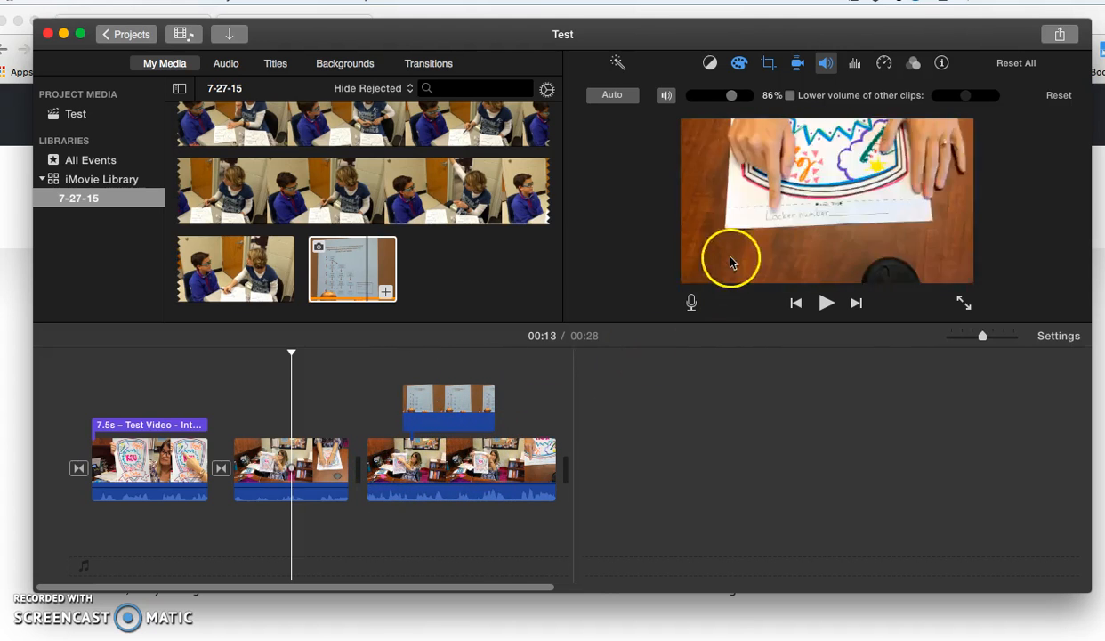
# - Examine the noise reduction, equalizer presets and speed options available for the second clip
pyautogui.click(857, 64)
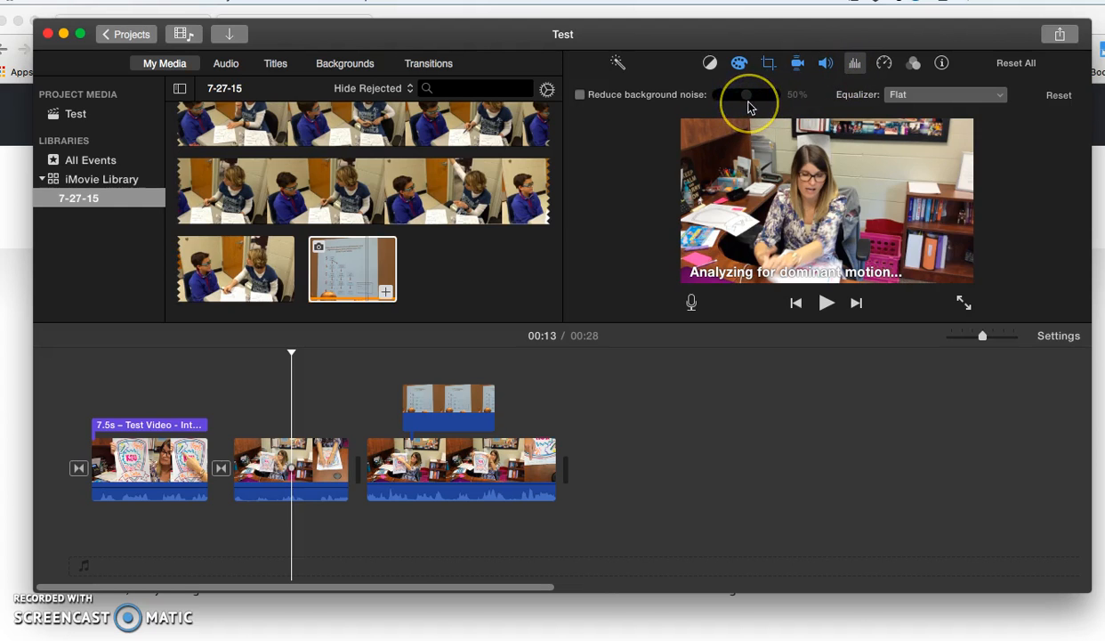
pyautogui.click(743, 114)
pyautogui.click(897, 95)
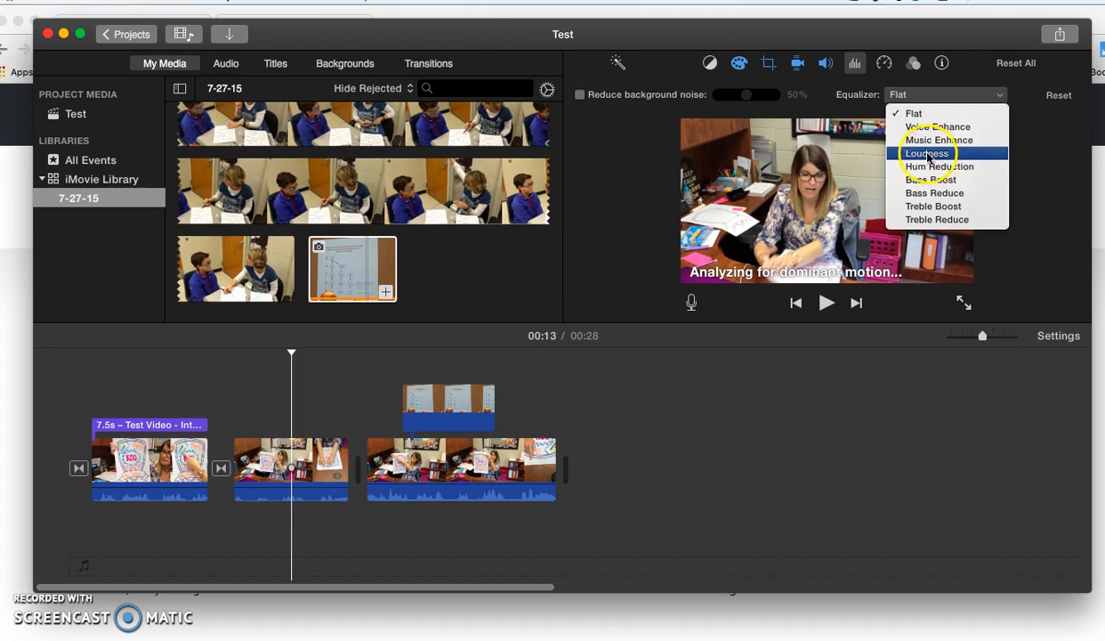
pyautogui.click(851, 105)
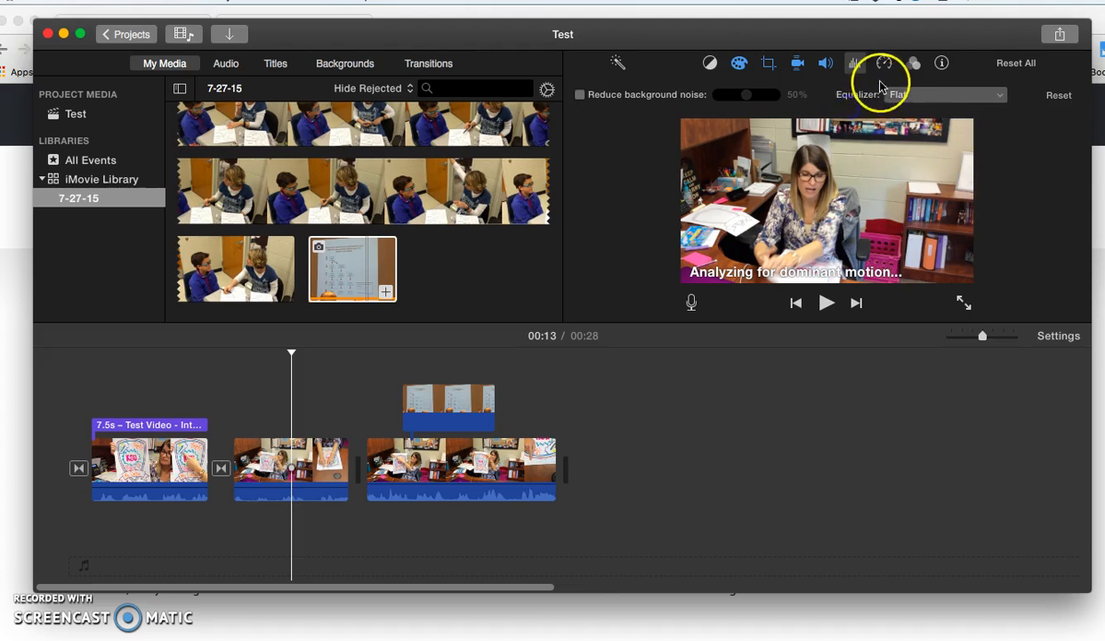
pyautogui.click(885, 64)
pyautogui.click(671, 96)
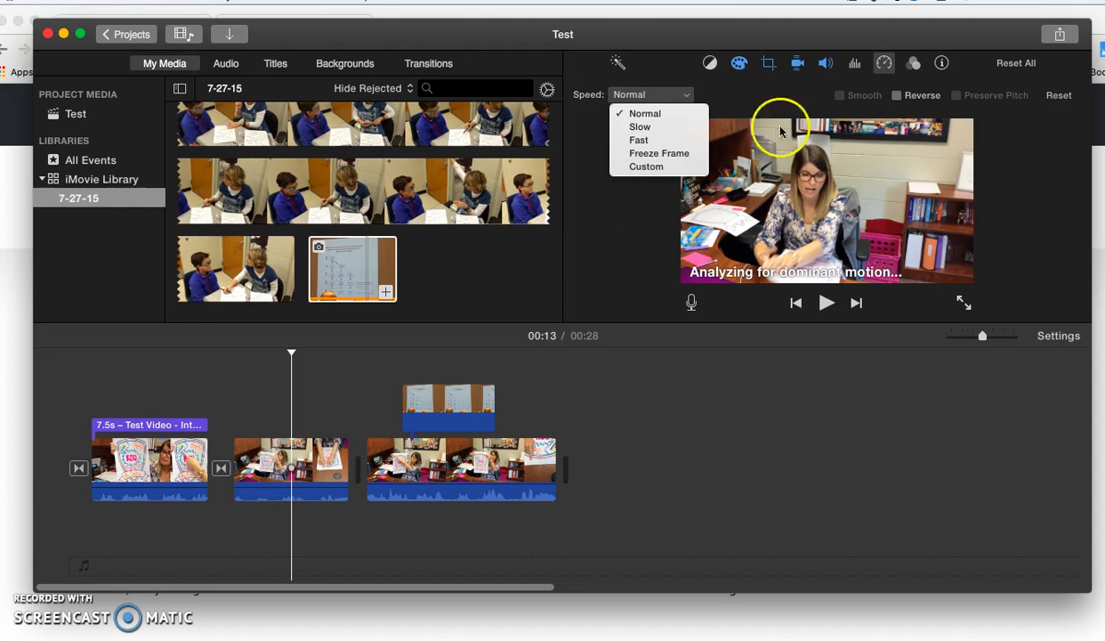
pyautogui.click(837, 93)
# - Preview the audio effects on the second clip without applying one, and view the clip's information
pyautogui.click(913, 64)
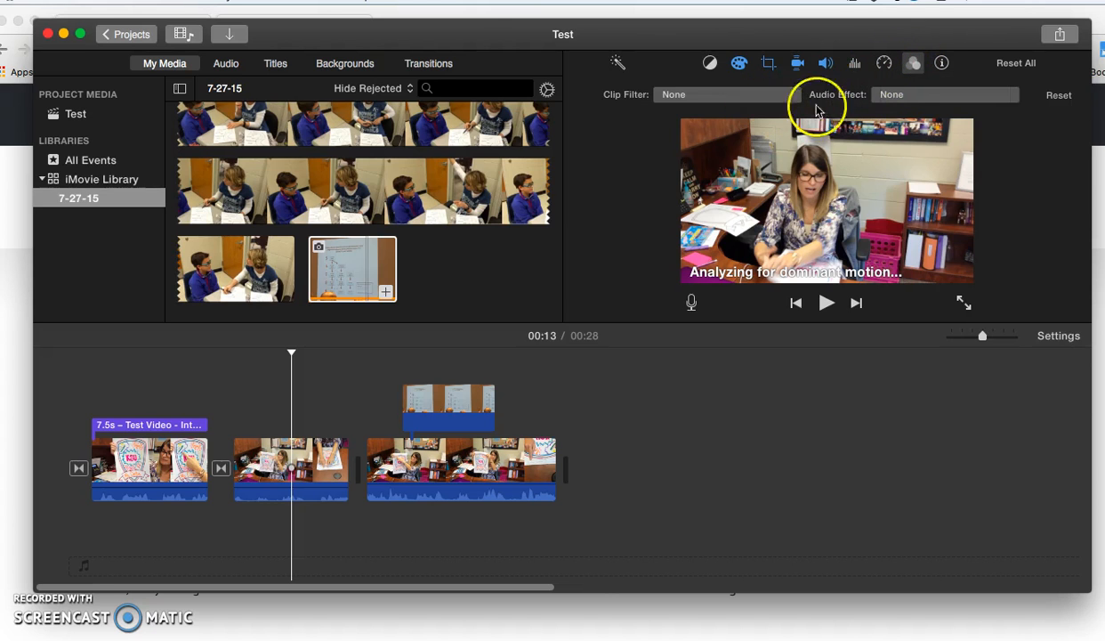
pyautogui.click(912, 98)
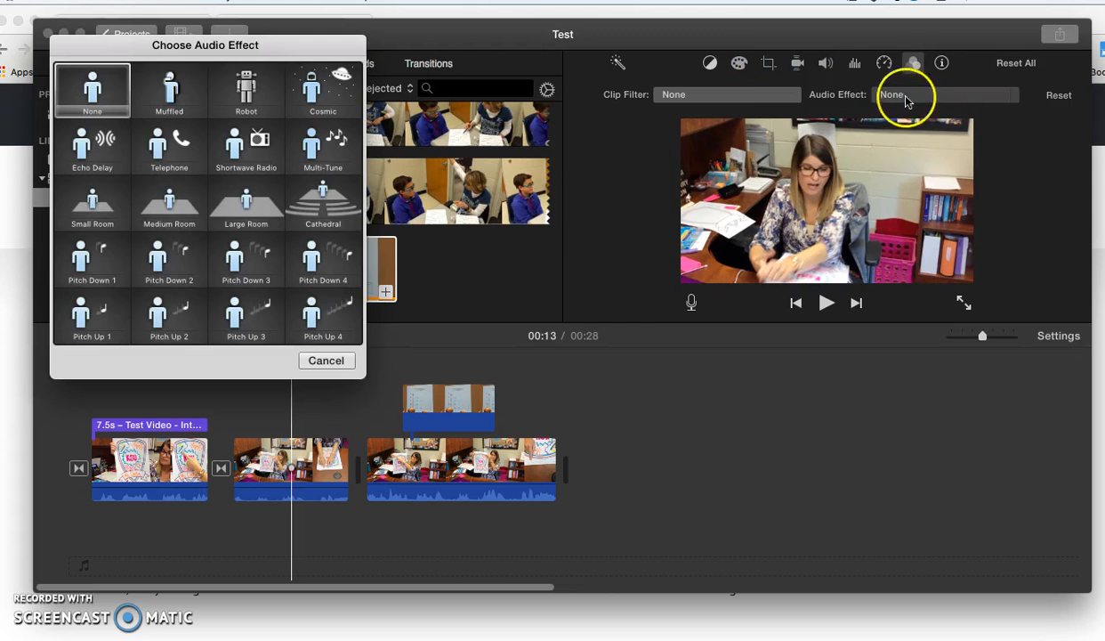
pyautogui.click(750, 96)
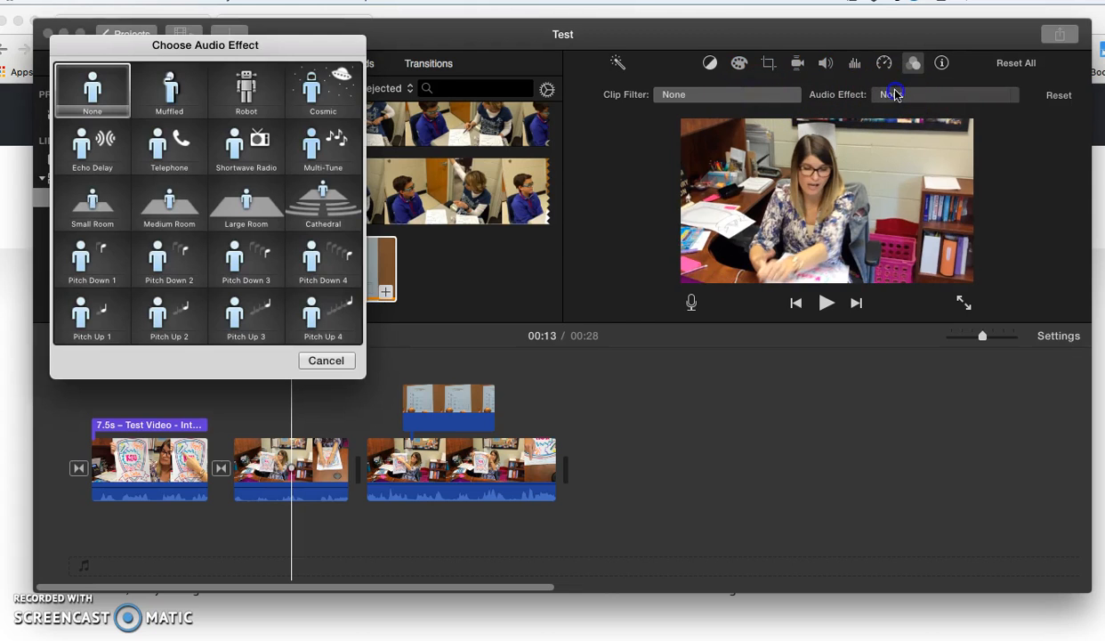
pyautogui.click(943, 62)
pyautogui.moveTo(247, 47); pyautogui.dragTo(499, 107)
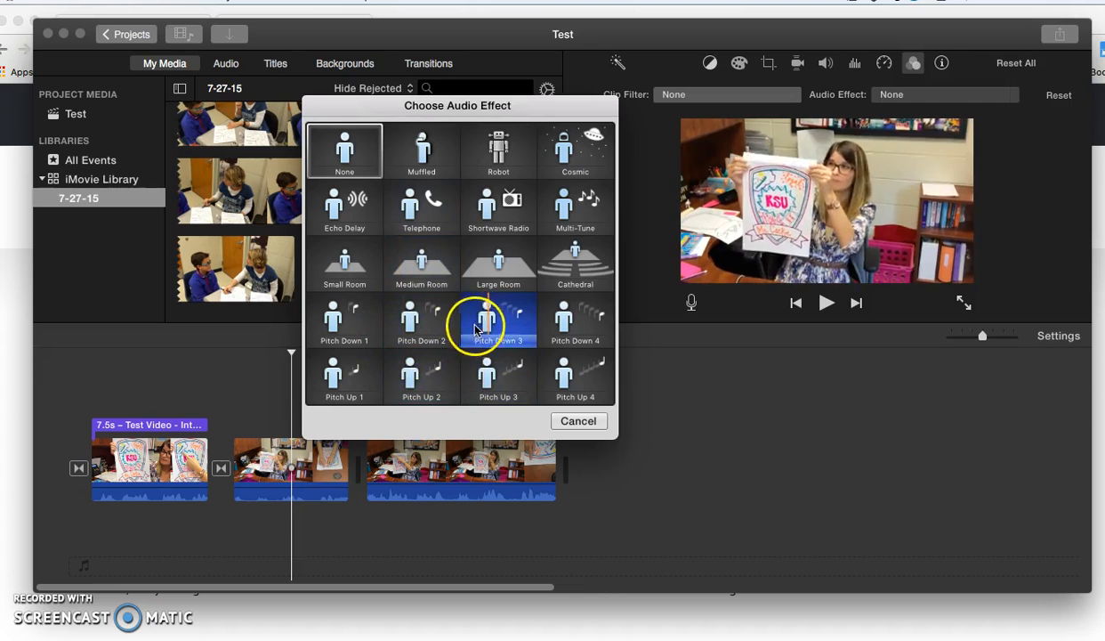
pyautogui.press('XF86AudioRaiseVolume')
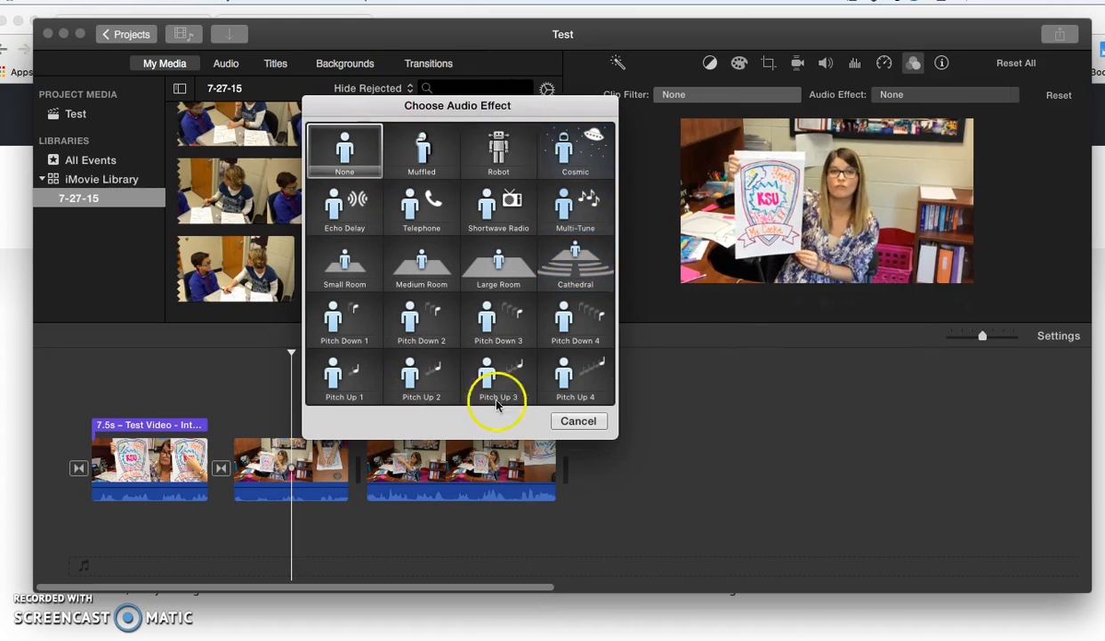
pyautogui.click(578, 420)
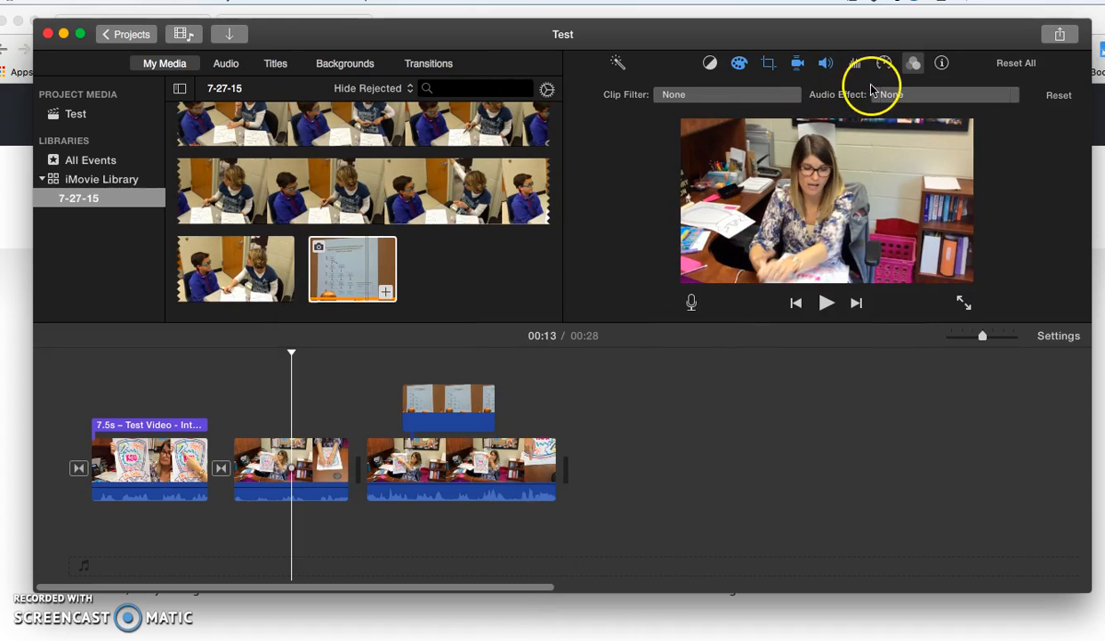
pyautogui.click(943, 70)
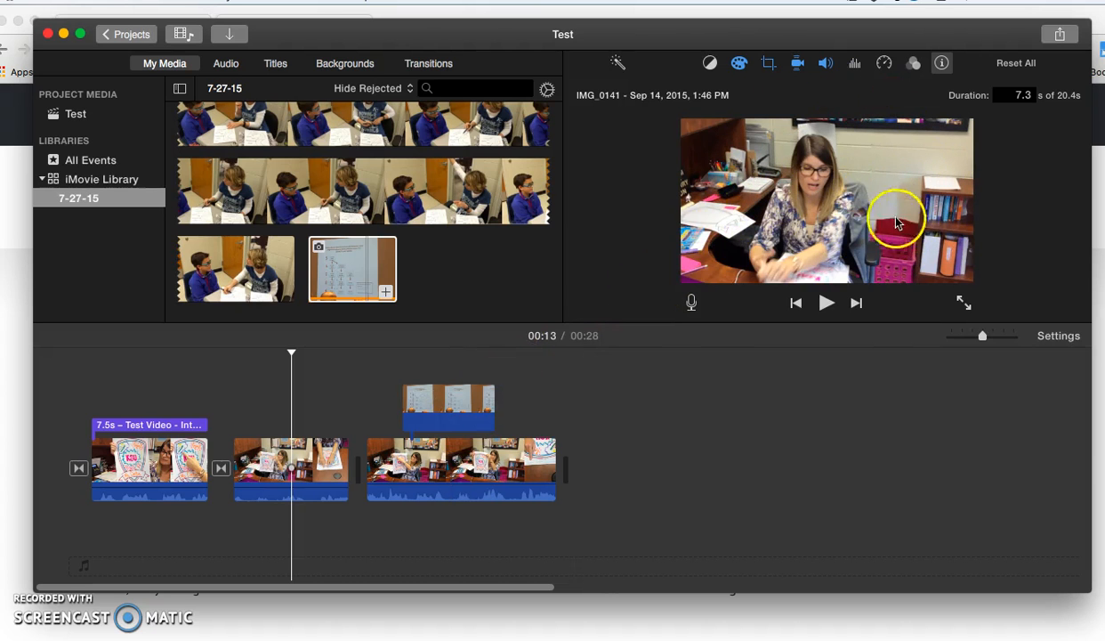
# - Browse back through the footage in the 7-27-15 event of the media library
pyautogui.click(365, 194)
pyautogui.scroll(2, 367, 205)
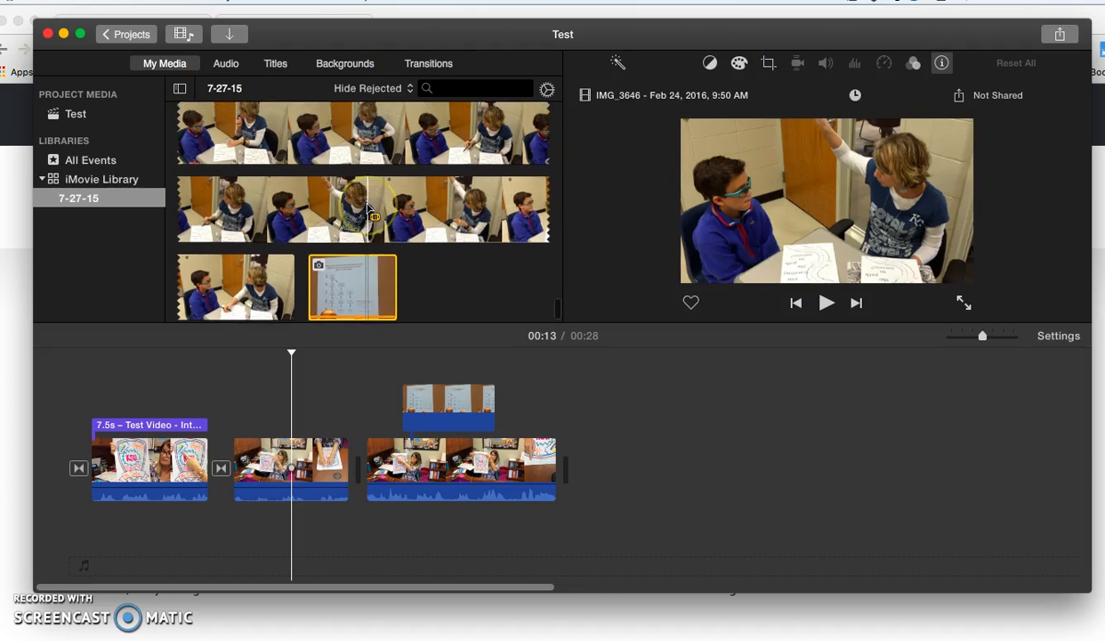
pyautogui.scroll(5, 368, 210)
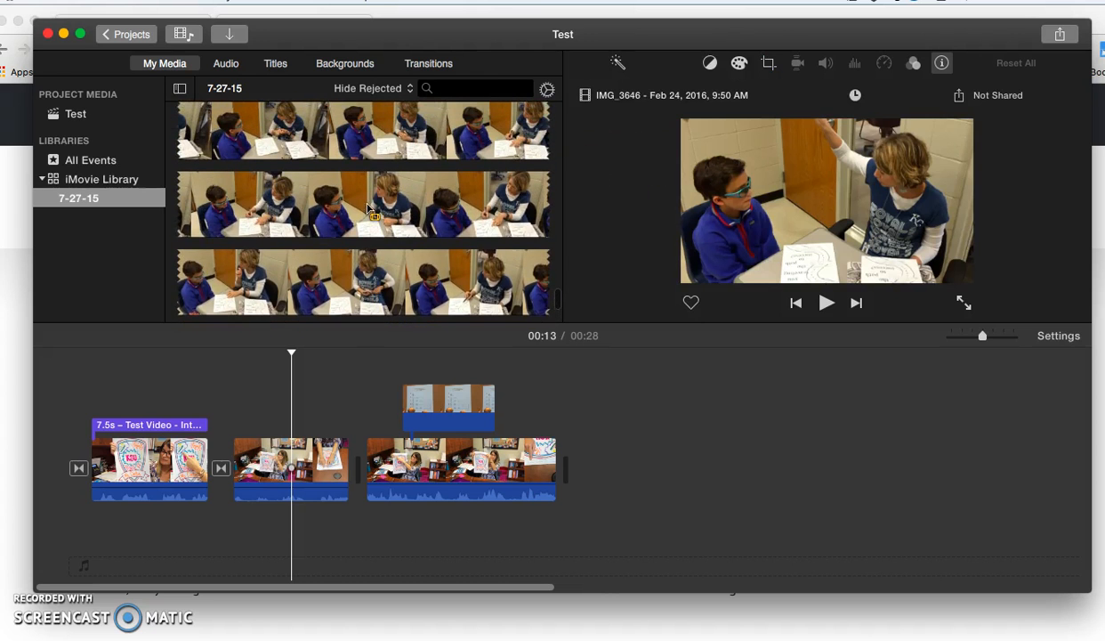
pyautogui.scroll(5, 367, 210)
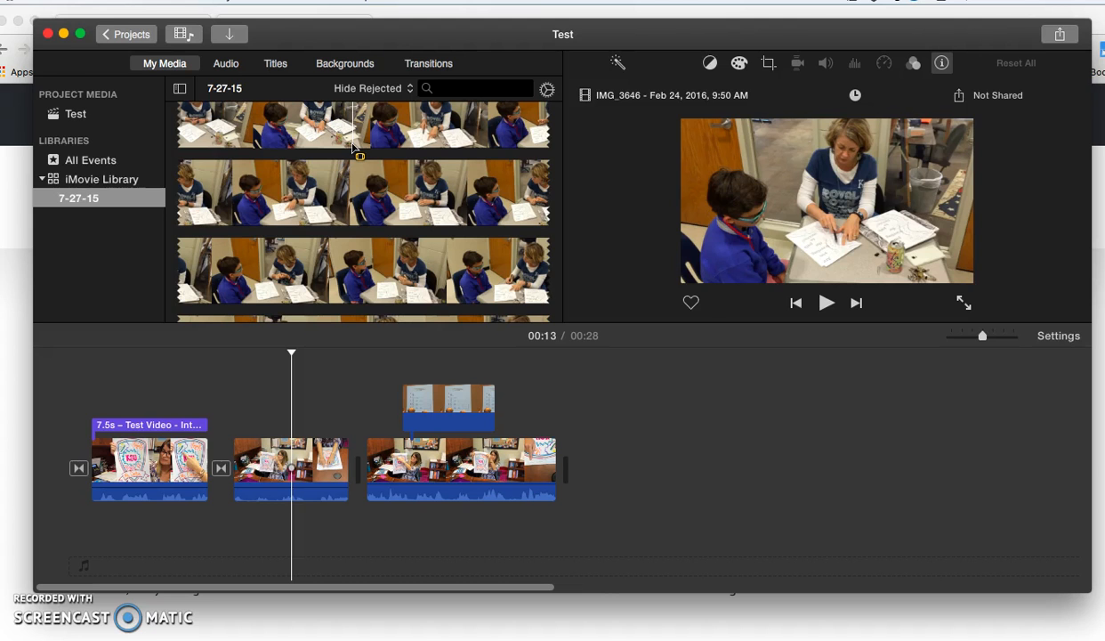
# - Close the iMovie window and switch back to the Test project in iMovie
pyautogui.click(48, 35)
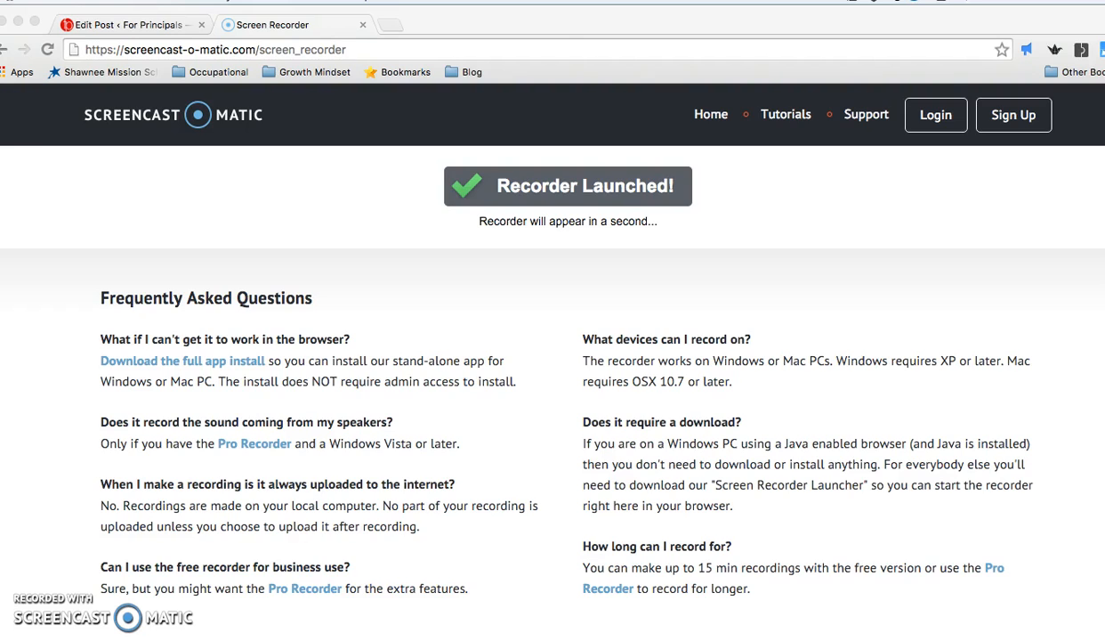
pyautogui.press('super+Tab')
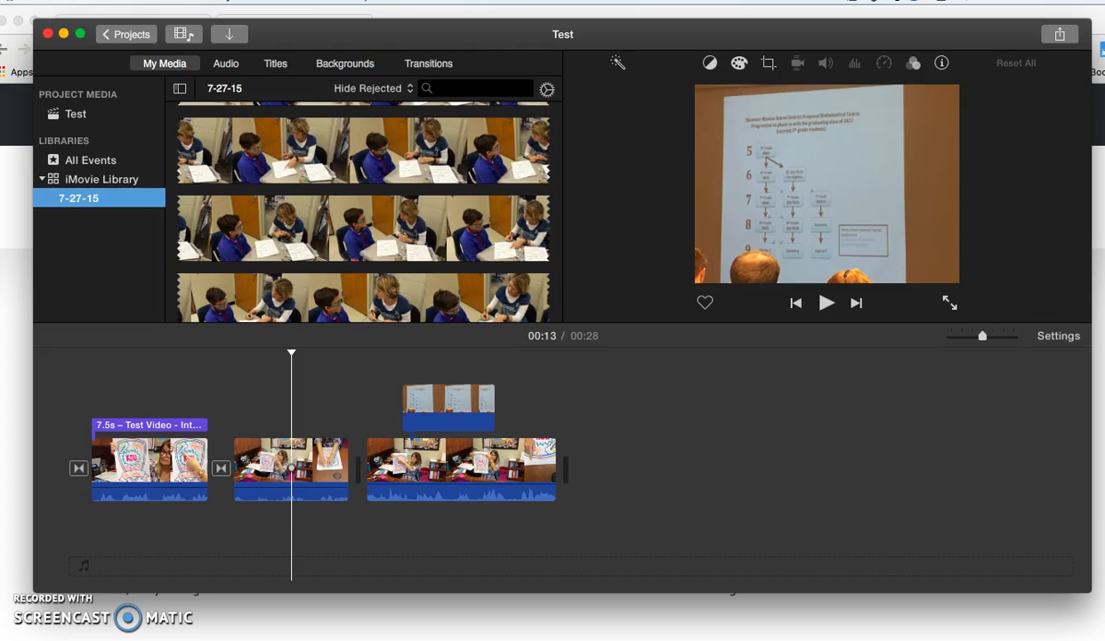